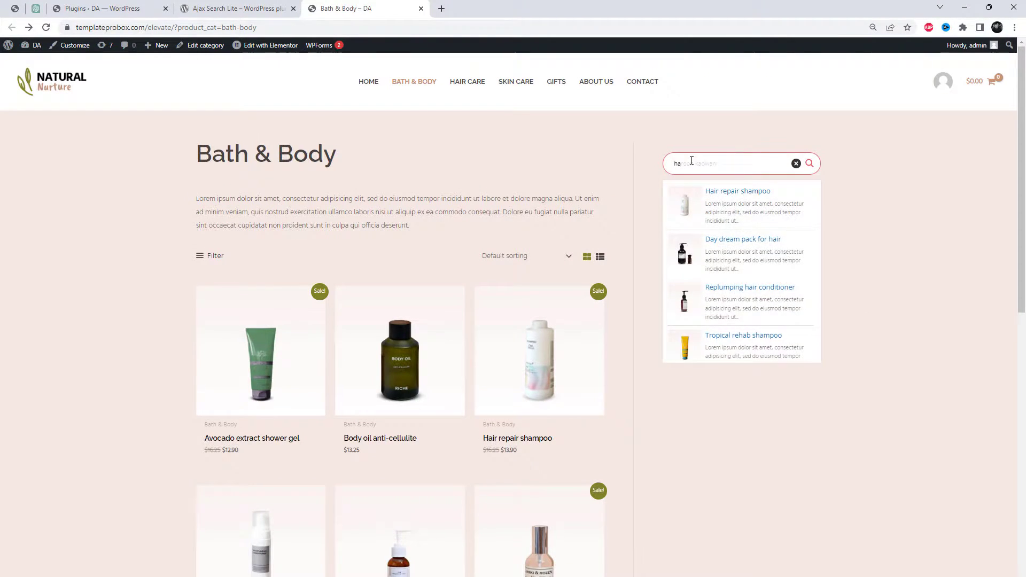
{"action": "type", "text": "ir"}
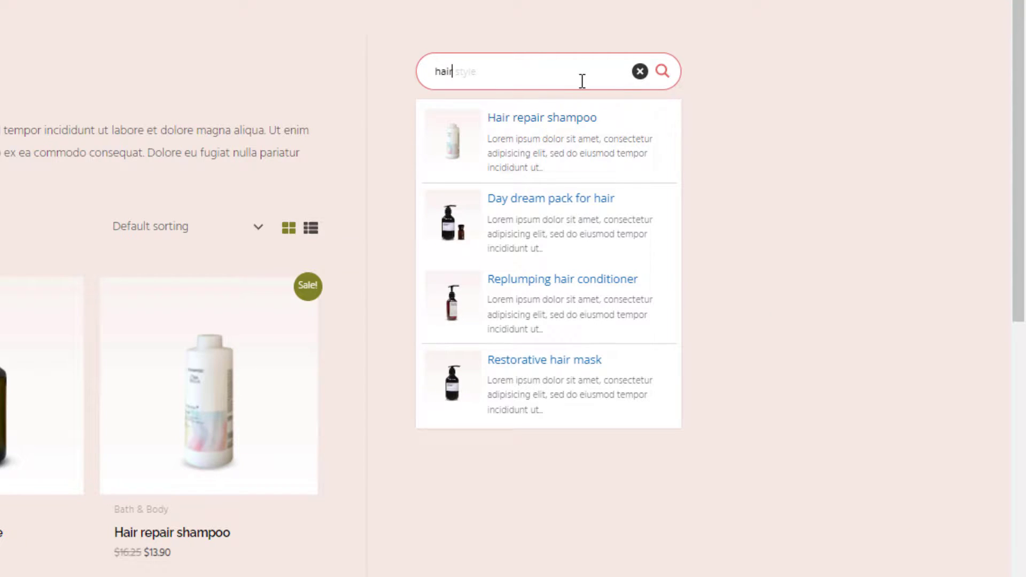
Step: Search the store for 'skin', open Skin glow-boosters & cleansing, then go back home
{"action": "left_click", "coordinate": [640, 72]}
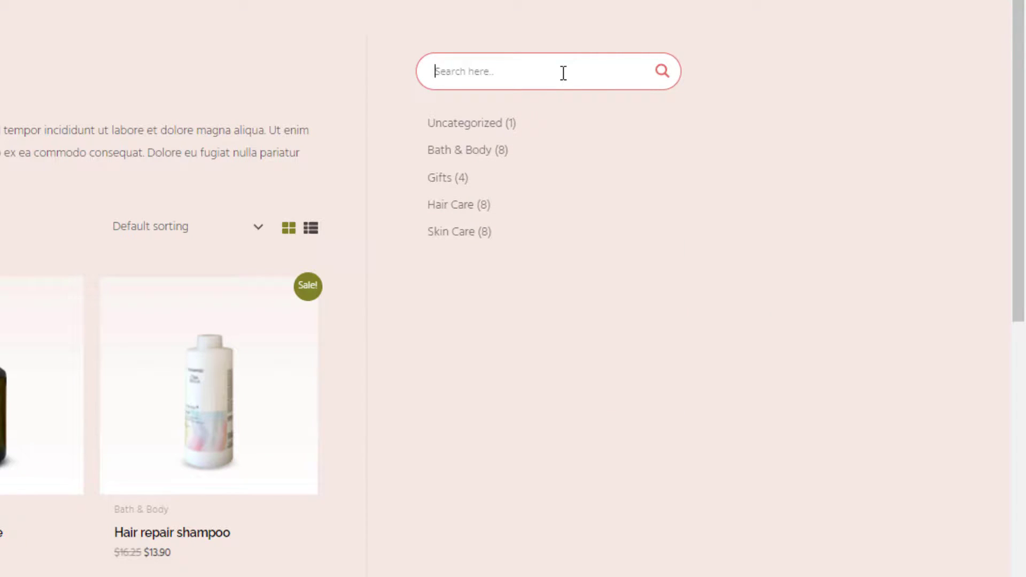
{"action": "type", "text": "sin"}
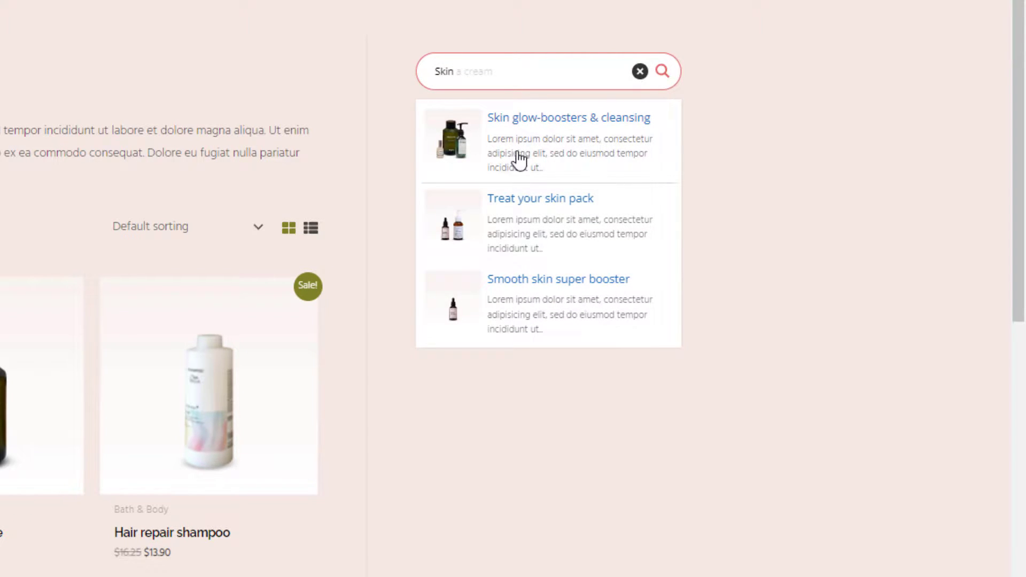
{"action": "left_click", "coordinate": [513, 128]}
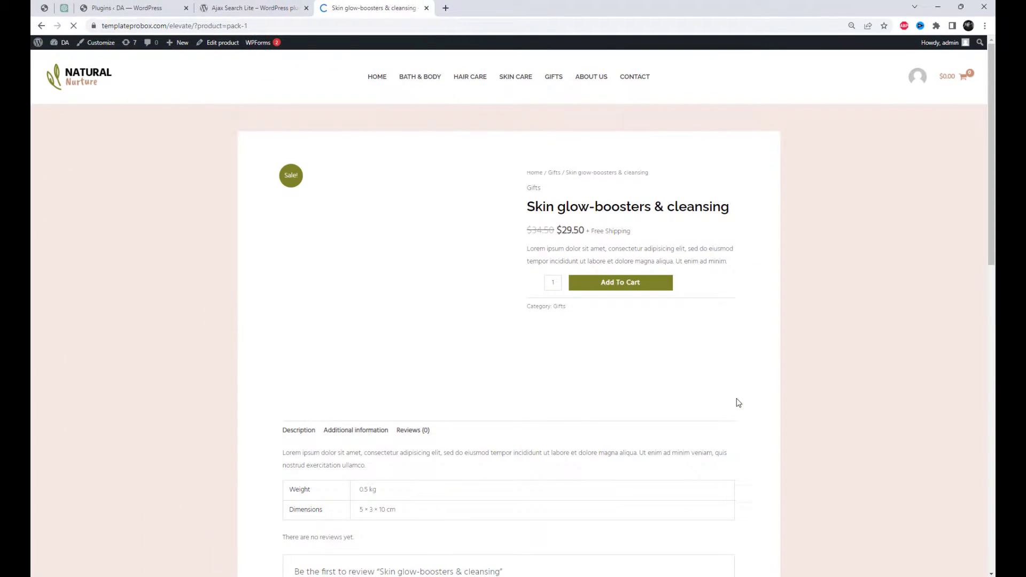
{"action": "scroll", "coordinate": [738, 402], "scroll_direction": "down", "scroll_amount": 5}
{"action": "scroll", "coordinate": [737, 402], "scroll_direction": "up", "scroll_amount": 5}
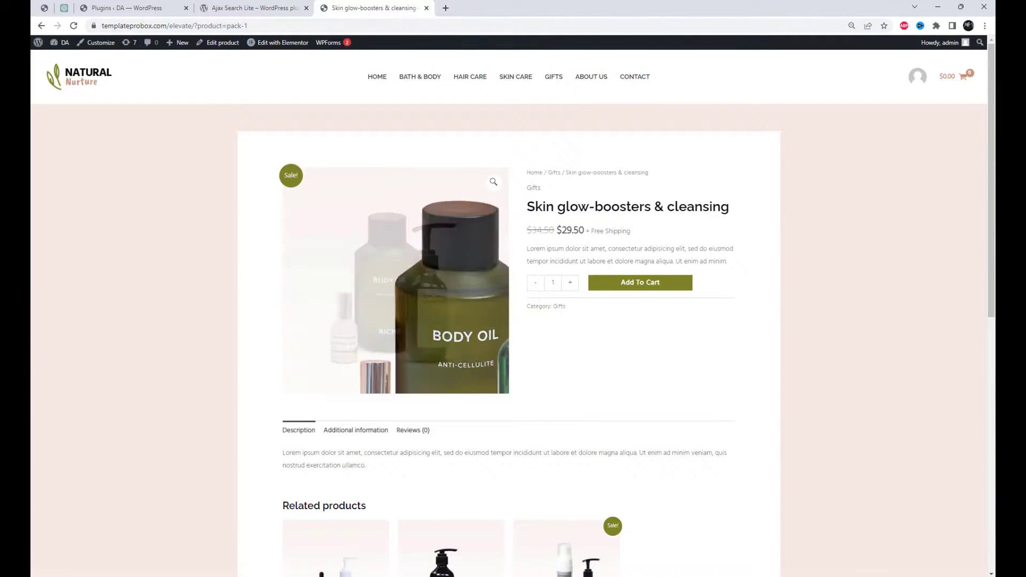
{"action": "left_click", "coordinate": [44, 25]}
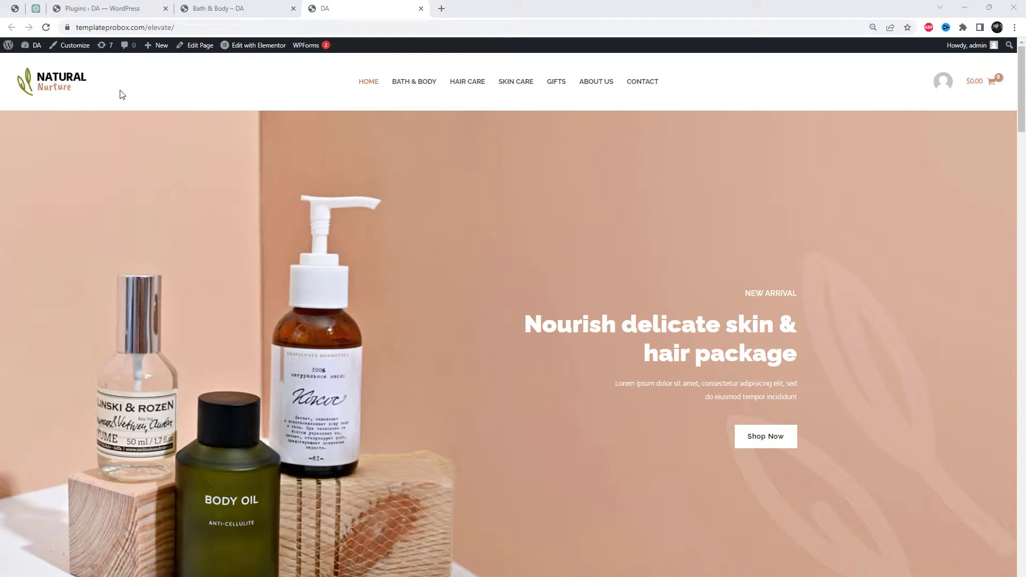
Step: Search Plugins > Add New for 'Ajax Search Lite' to confirm it is installed and active
{"action": "left_click", "coordinate": [107, 8]}
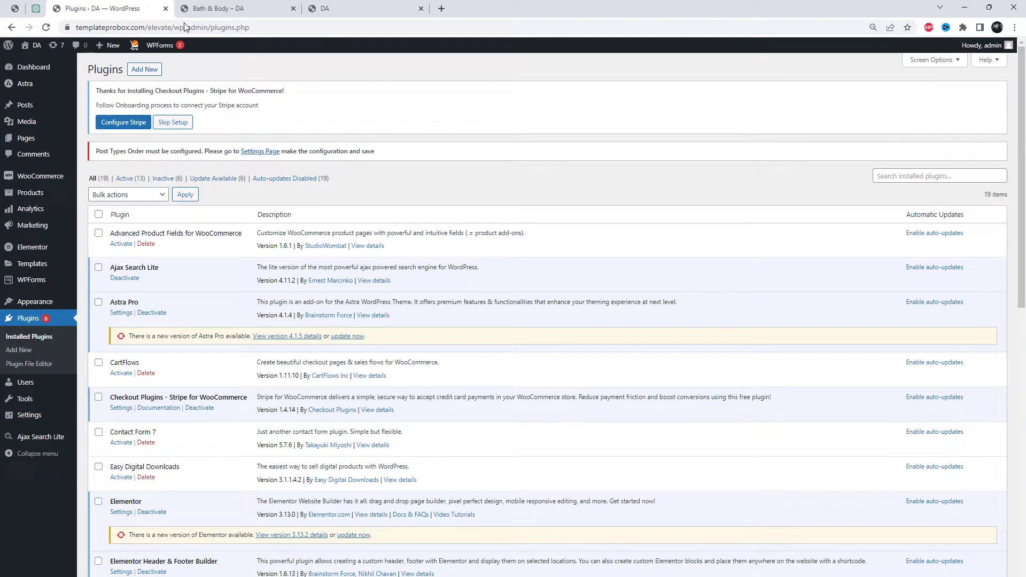
{"action": "left_click", "coordinate": [145, 70]}
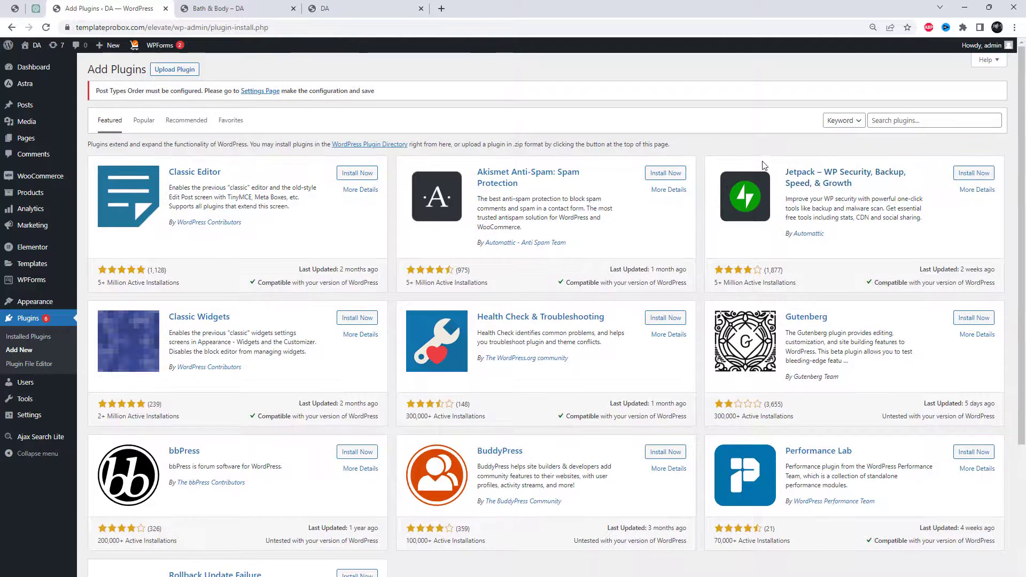
{"action": "left_click", "coordinate": [930, 120]}
{"action": "type", "text": "Ajax Search Lite"}
{"action": "key", "text": "Return"}
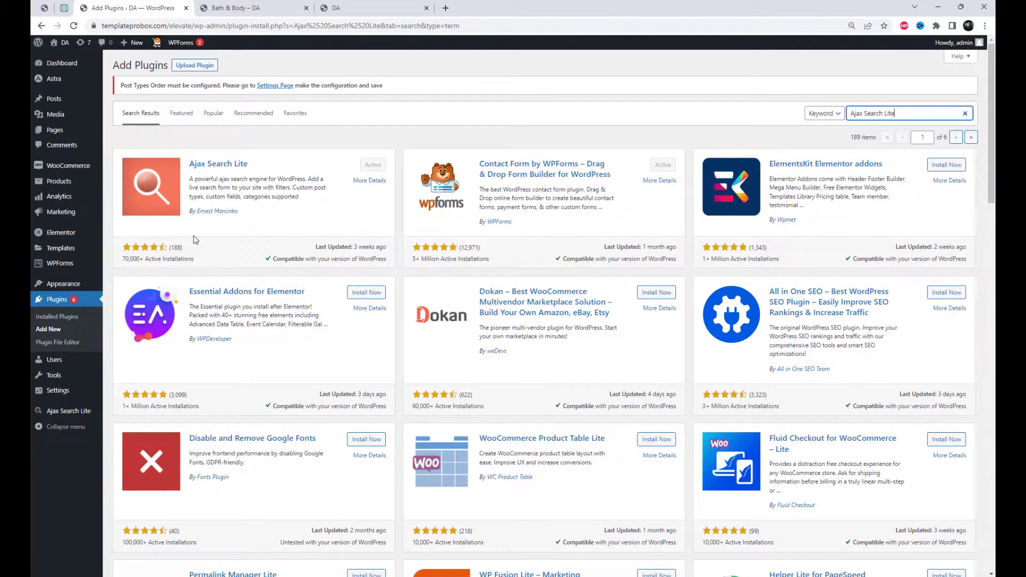
{"action": "mouse_move", "coordinate": [68, 411]}
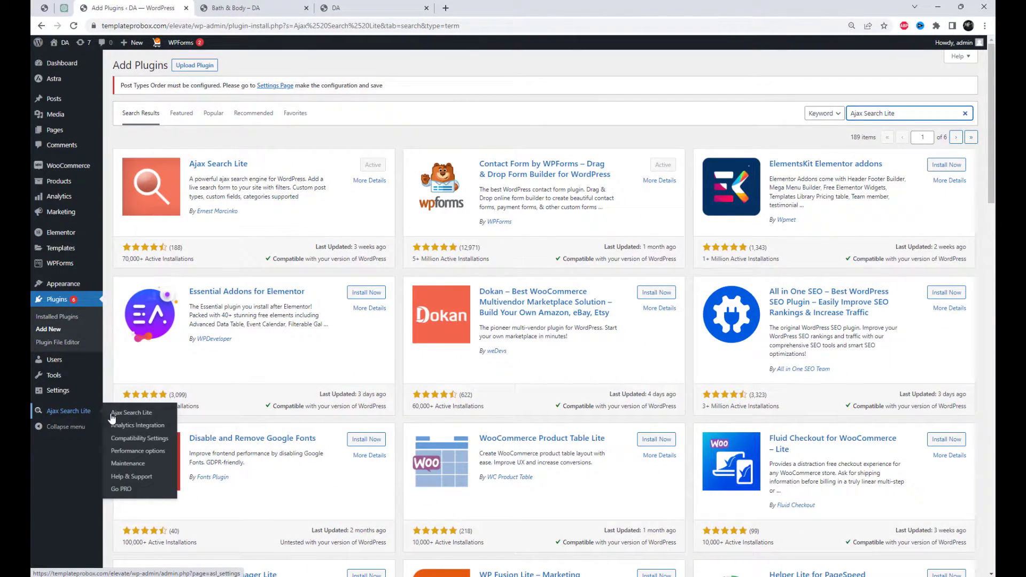
Step: In Ajax Search Lite, add Products to searched post types, enable 'Search all custom fields', and save
{"action": "left_click", "coordinate": [130, 412]}
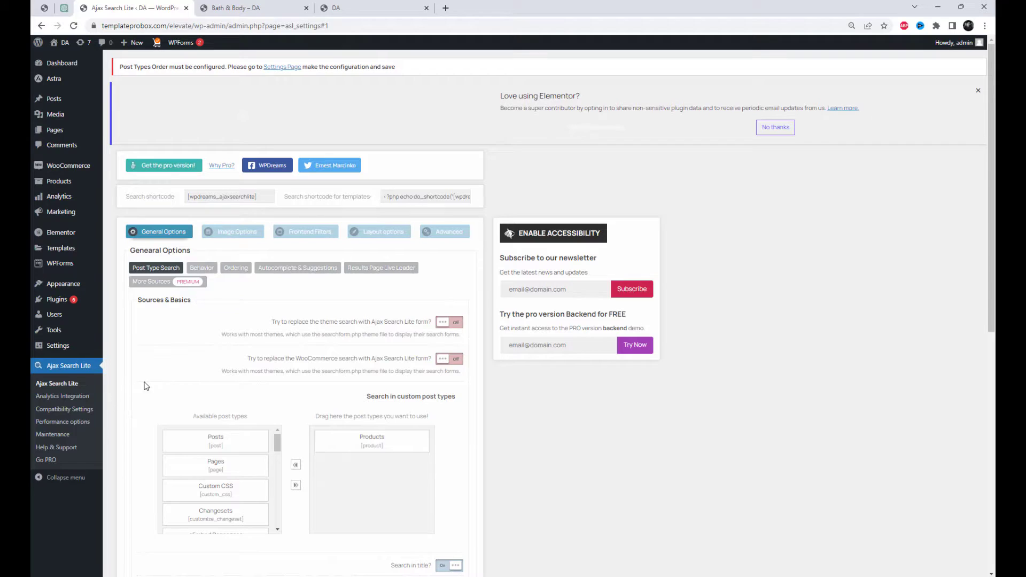
{"action": "left_click", "coordinate": [225, 196]}
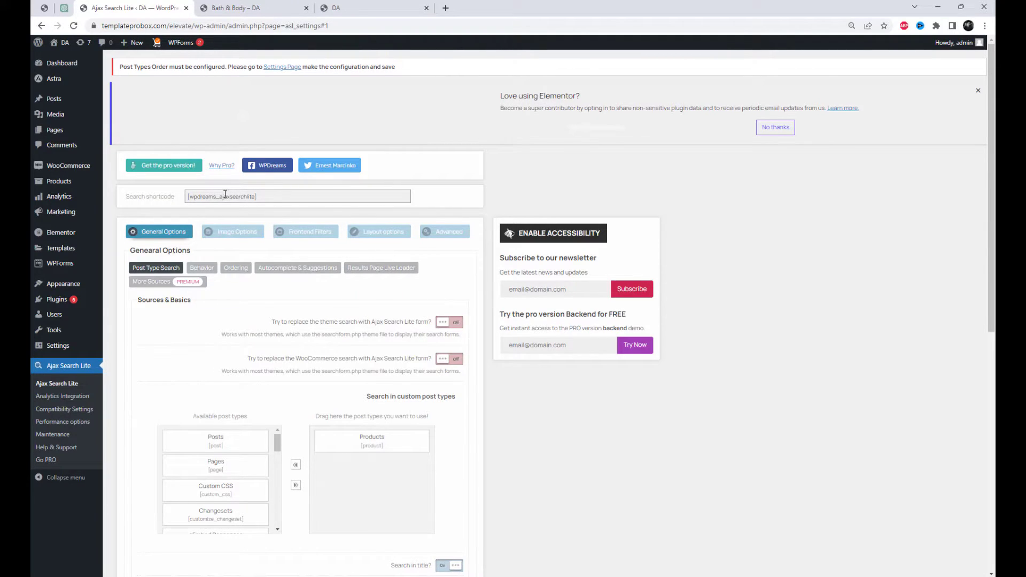
{"action": "scroll", "coordinate": [321, 320], "scroll_direction": "down", "scroll_amount": 2}
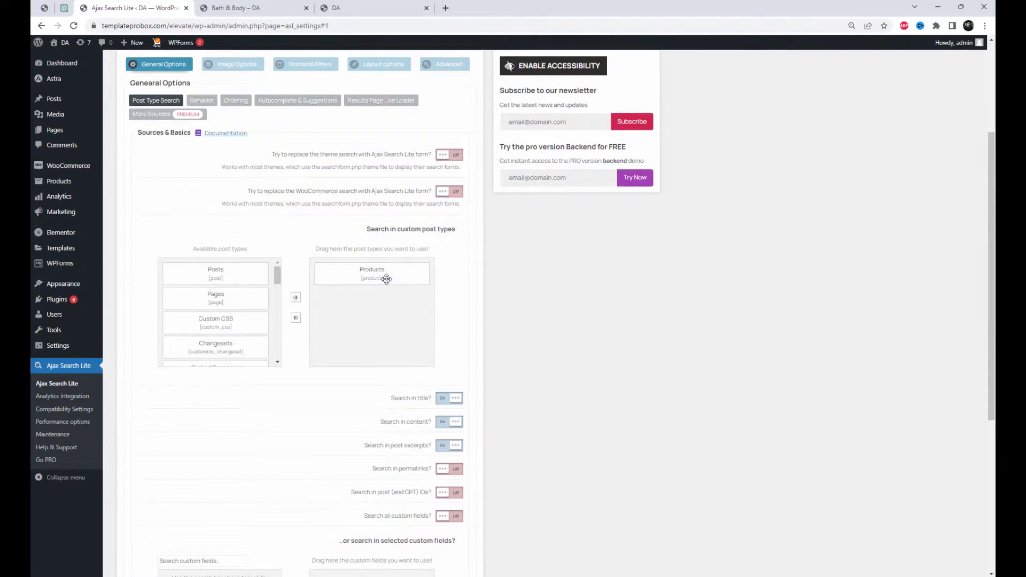
{"action": "left_click_drag", "start_coordinate": [371, 273], "coordinate": [228, 316]}
{"action": "scroll", "coordinate": [227, 313], "scroll_direction": "down", "scroll_amount": 3}
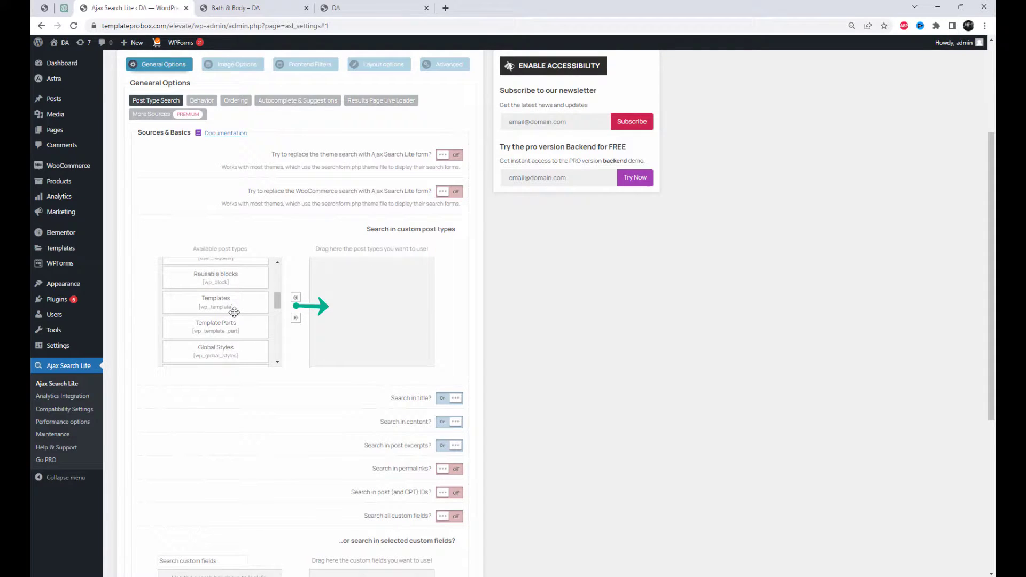
{"action": "mouse_move", "coordinate": [280, 305]}
{"action": "left_mouse_down"}
{"action": "mouse_move", "coordinate": [277, 346]}
{"action": "mouse_move", "coordinate": [279, 281]}
{"action": "left_mouse_up"}
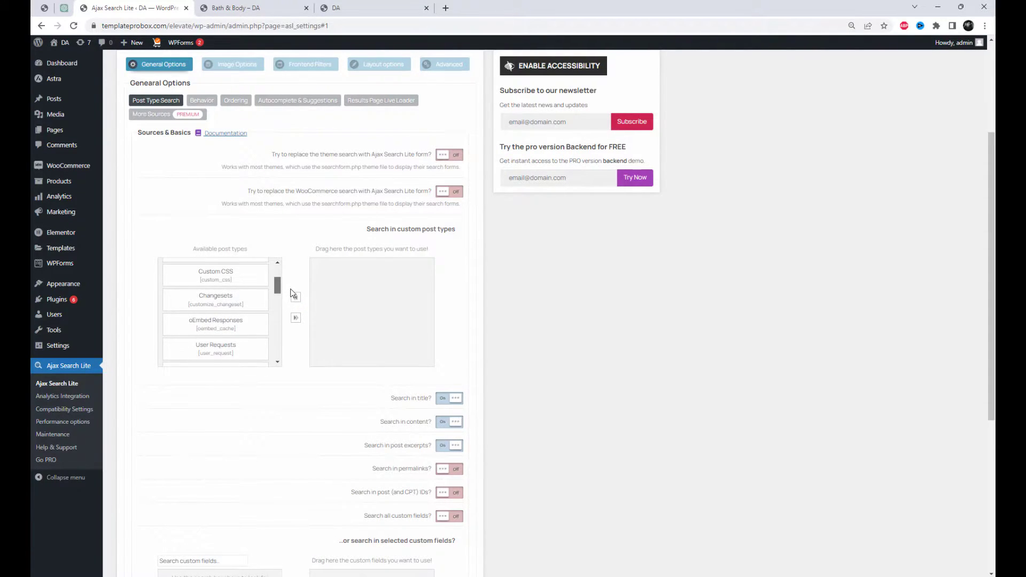
{"action": "left_click_drag", "start_coordinate": [216, 300], "coordinate": [371, 277]}
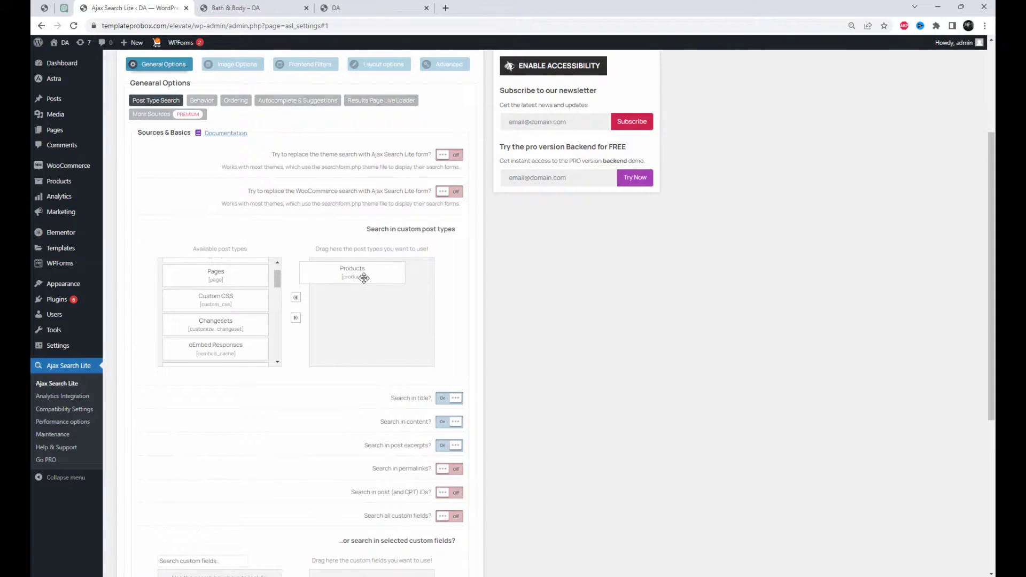
{"action": "left_click_drag", "start_coordinate": [280, 282], "coordinate": [279, 355]}
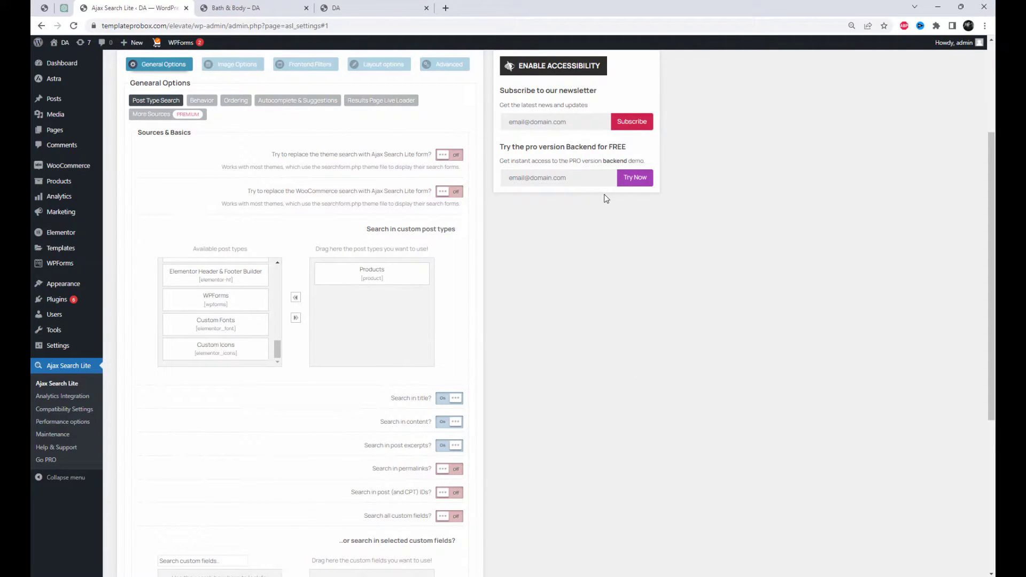
{"action": "scroll", "coordinate": [481, 320], "scroll_direction": "down", "scroll_amount": 1}
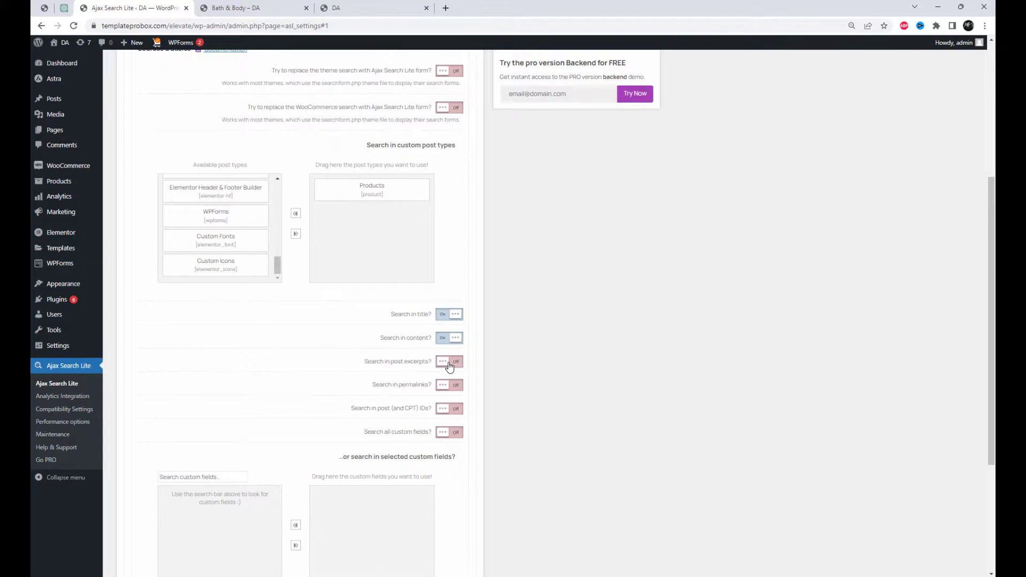
{"action": "scroll", "coordinate": [471, 432], "scroll_direction": "down", "scroll_amount": 1}
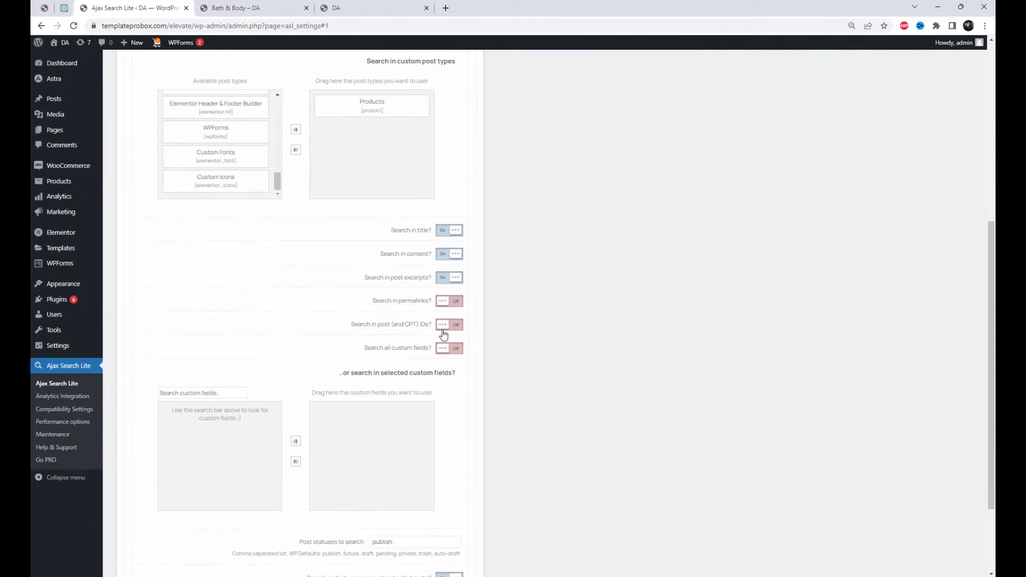
{"action": "left_click", "coordinate": [459, 351]}
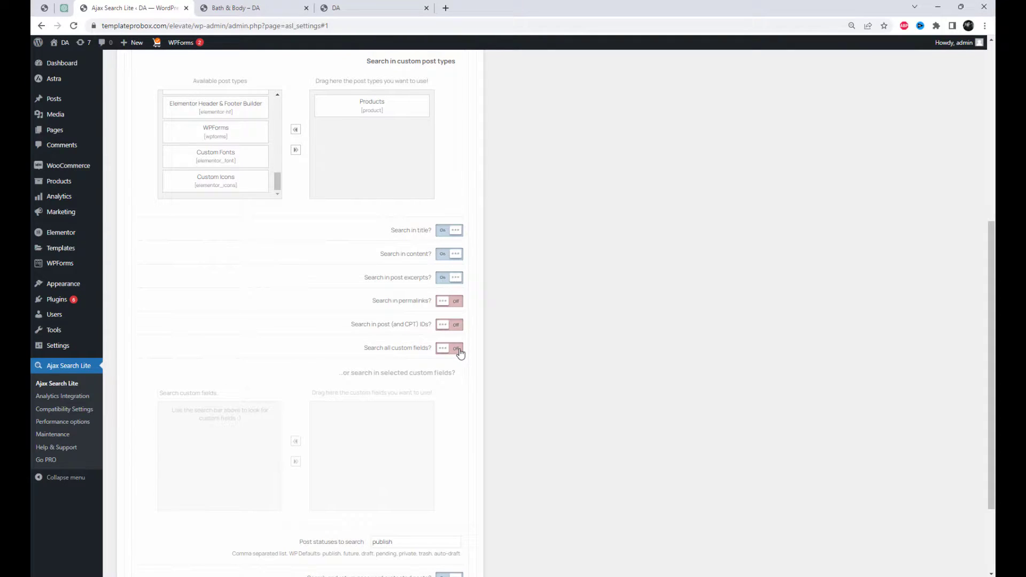
{"action": "scroll", "coordinate": [523, 441], "scroll_direction": "down", "scroll_amount": 2}
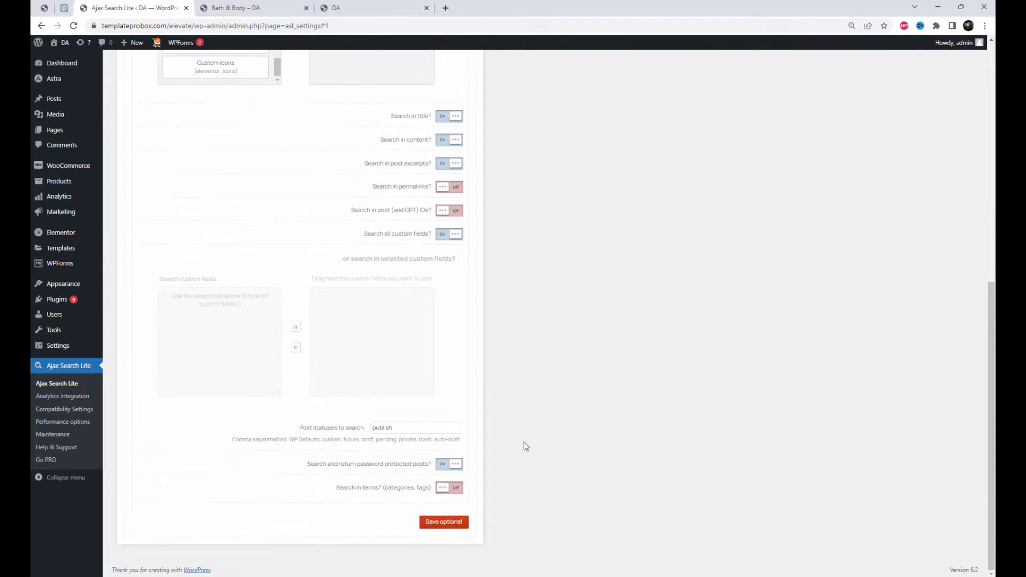
{"action": "left_click", "coordinate": [457, 526]}
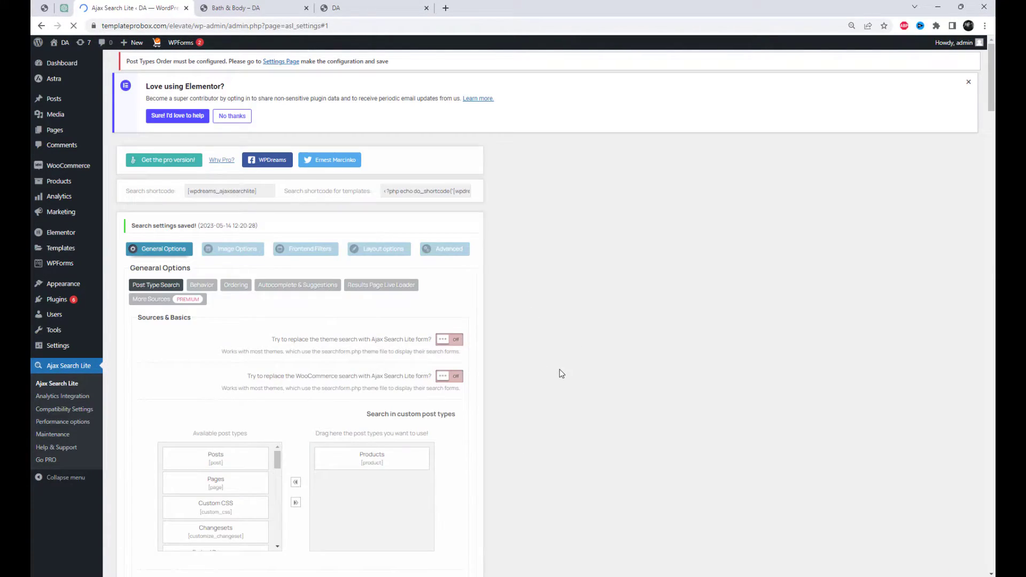
{"action": "left_click", "coordinate": [235, 254]}
{"action": "scroll", "coordinate": [429, 321], "scroll_direction": "down", "scroll_amount": 1}
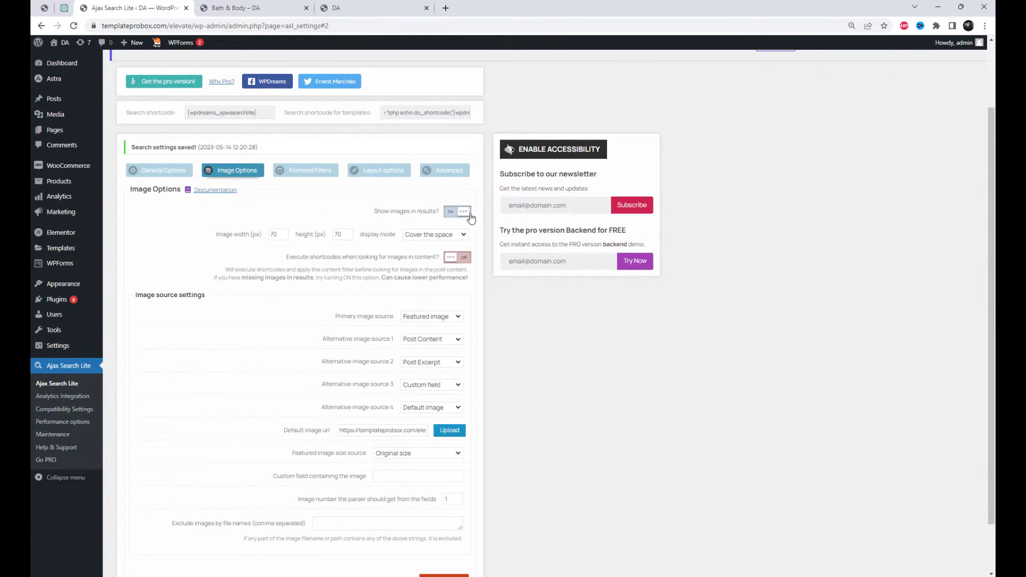
{"action": "left_click", "coordinate": [339, 234]}
{"action": "left_click", "coordinate": [430, 317]}
{"action": "left_click", "coordinate": [430, 327]}
{"action": "left_click", "coordinate": [442, 344]}
{"action": "left_click", "coordinate": [442, 362]}
{"action": "scroll", "coordinate": [538, 447], "scroll_direction": "up", "scroll_amount": 1}
Step: Drag 'product' into the Frontend Filters post type selector area
{"action": "left_click", "coordinate": [309, 207]}
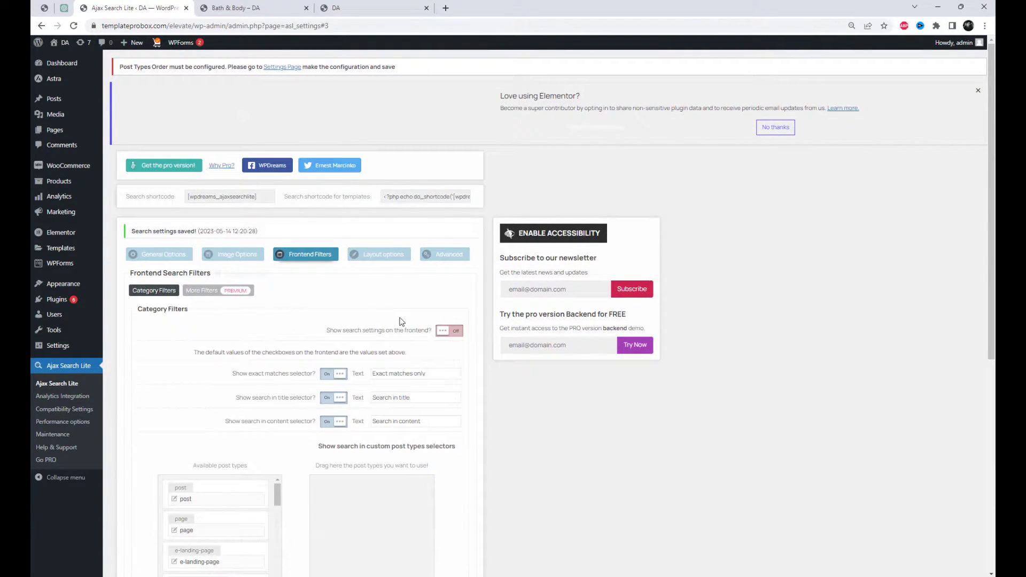
{"action": "scroll", "coordinate": [525, 399], "scroll_direction": "down", "scroll_amount": 1}
{"action": "scroll", "coordinate": [525, 399], "scroll_direction": "down", "scroll_amount": 2}
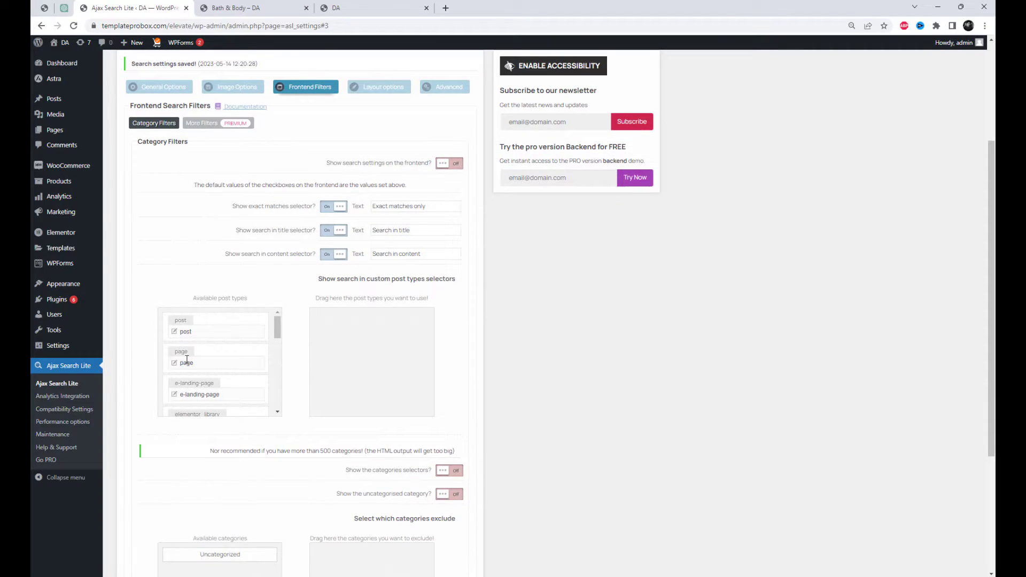
{"action": "left_click_drag", "start_coordinate": [279, 325], "coordinate": [277, 359]}
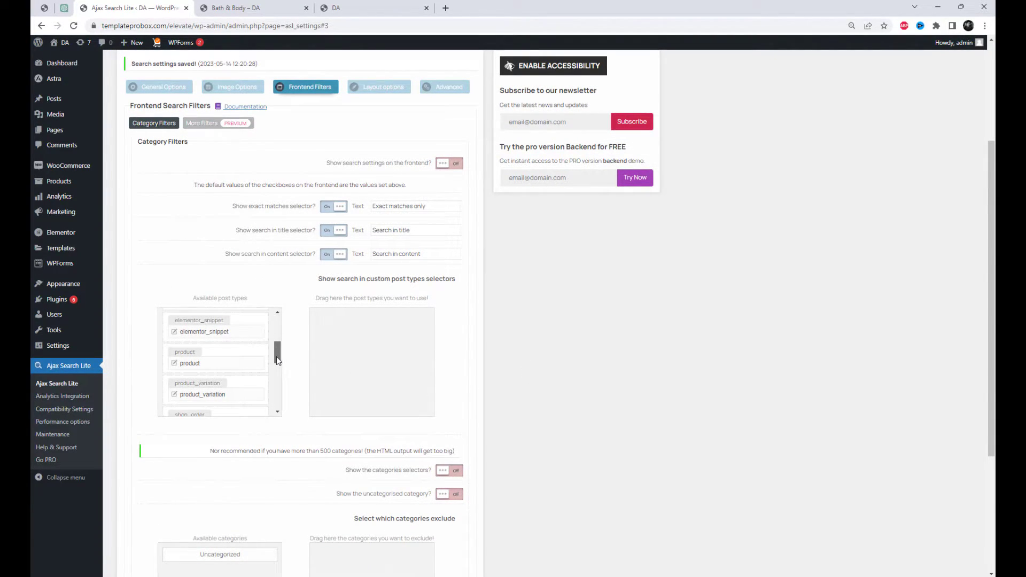
{"action": "left_click_drag", "start_coordinate": [193, 362], "coordinate": [321, 345]}
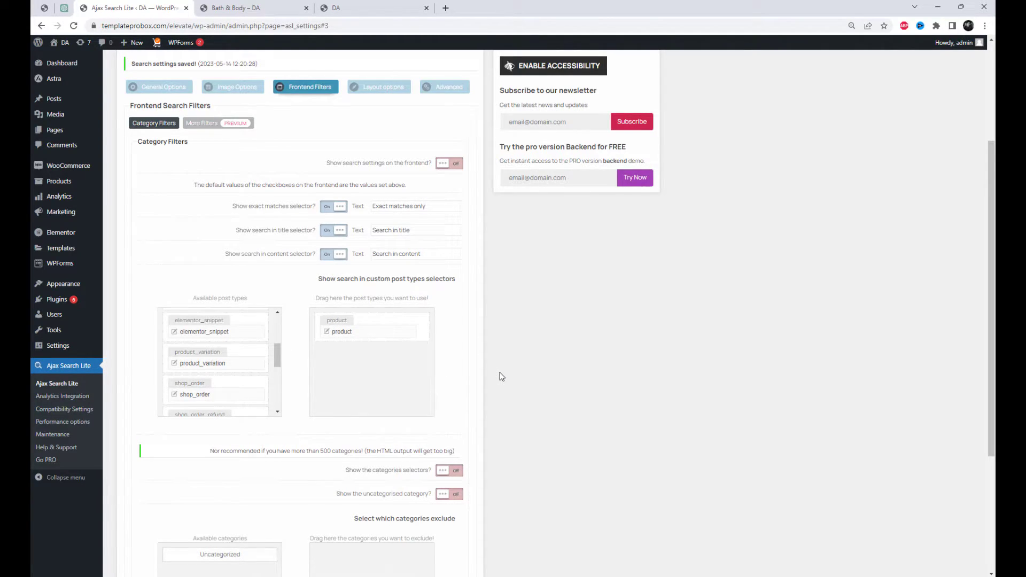
{"action": "scroll", "coordinate": [497, 372], "scroll_direction": "down", "scroll_amount": 3}
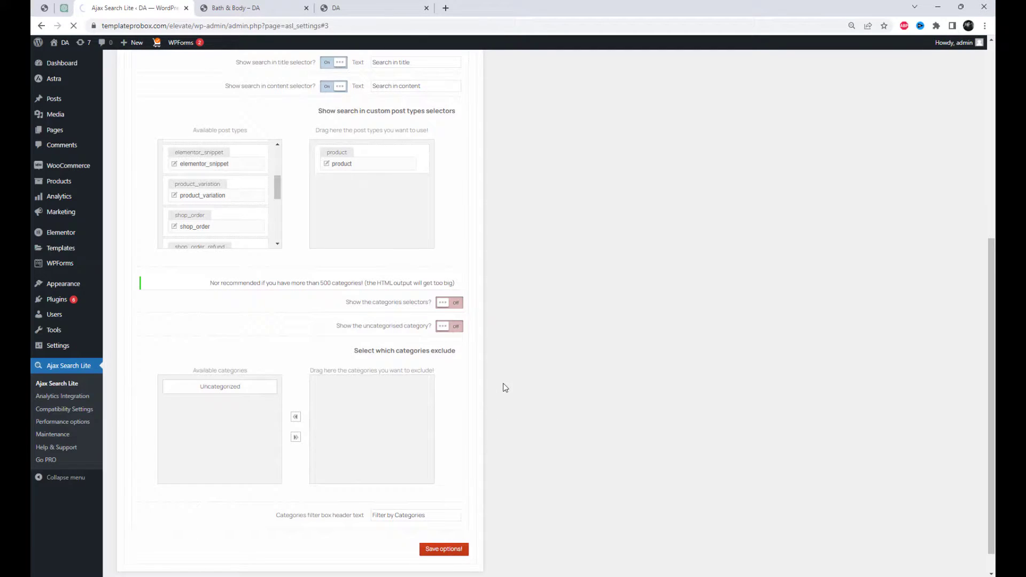
Step: In Layout options, preview search box themes: Curvy Blue, Underline White, Simple Red, Classic Blue, Curvy Black and others
{"action": "left_click", "coordinate": [381, 256]}
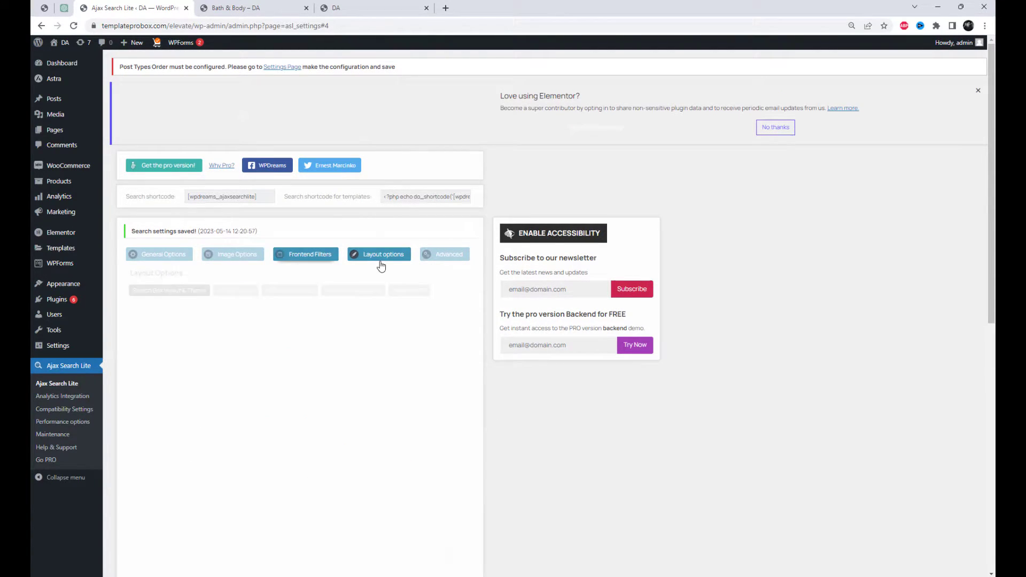
{"action": "scroll", "coordinate": [382, 264], "scroll_direction": "down", "scroll_amount": 1}
{"action": "left_click", "coordinate": [430, 252]}
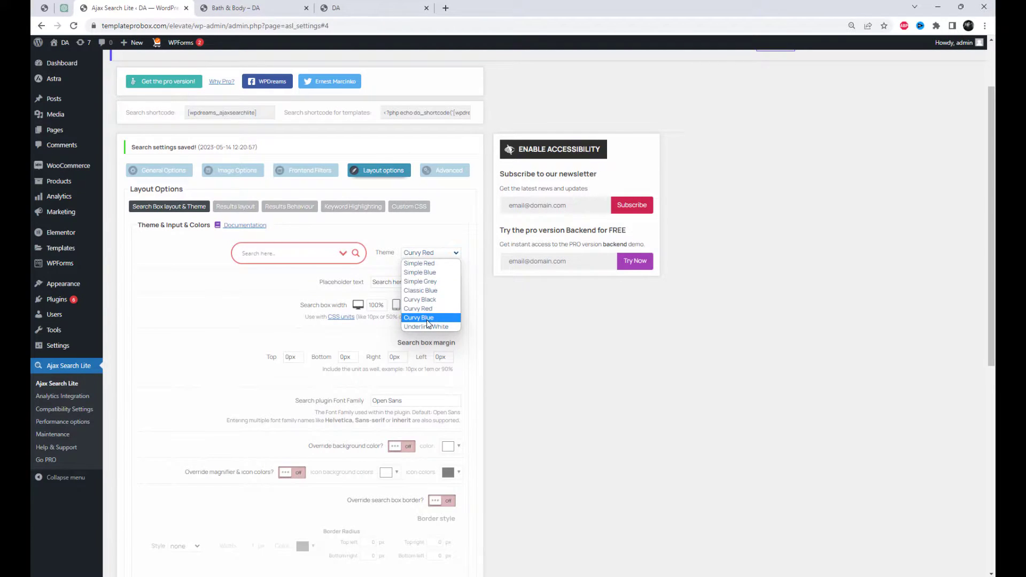
{"action": "left_click", "coordinate": [427, 319]}
{"action": "left_click", "coordinate": [429, 252]}
{"action": "left_click", "coordinate": [432, 321]}
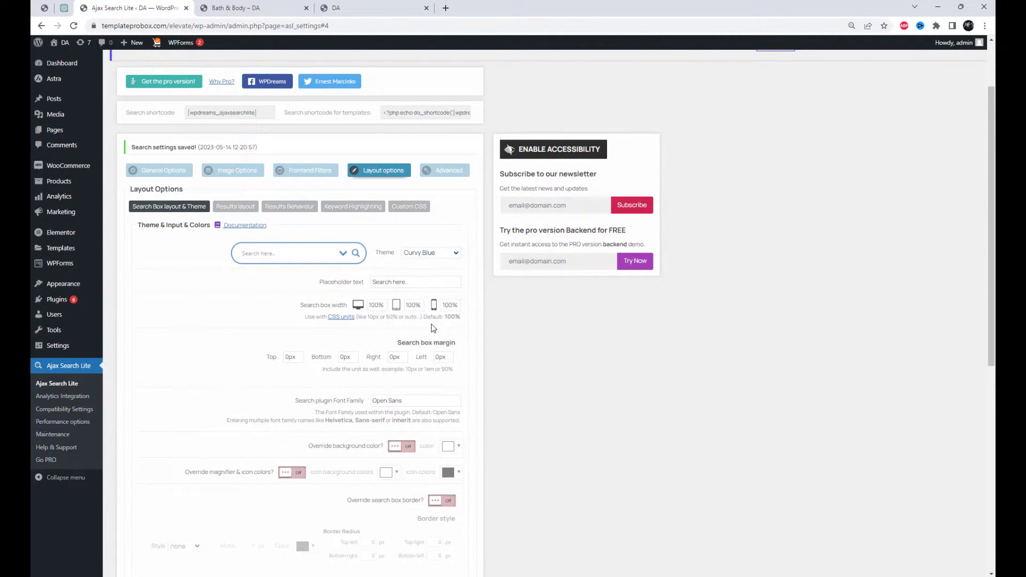
{"action": "left_click", "coordinate": [430, 252]}
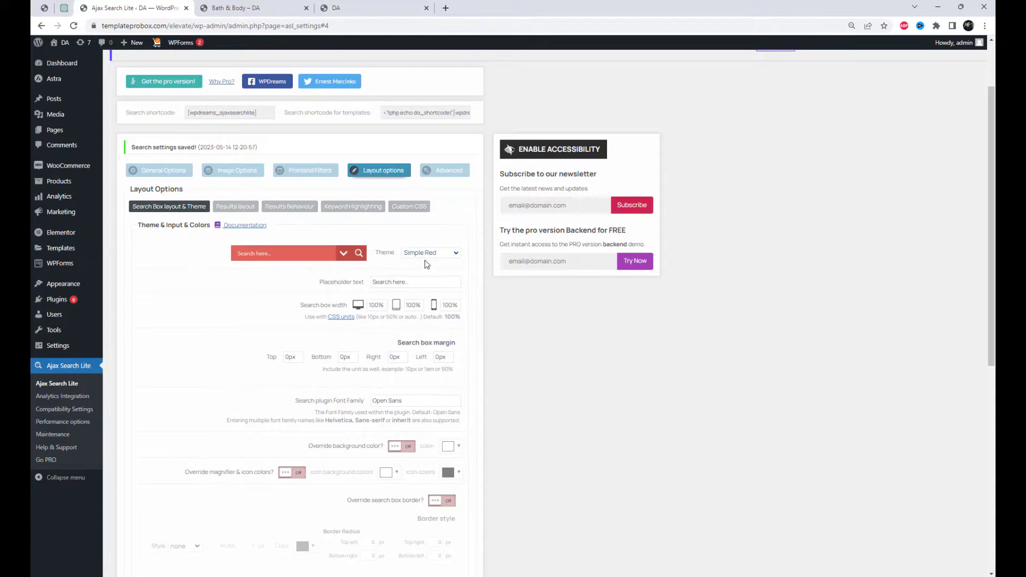
{"action": "left_click", "coordinate": [430, 252]}
{"action": "left_click", "coordinate": [430, 252]}
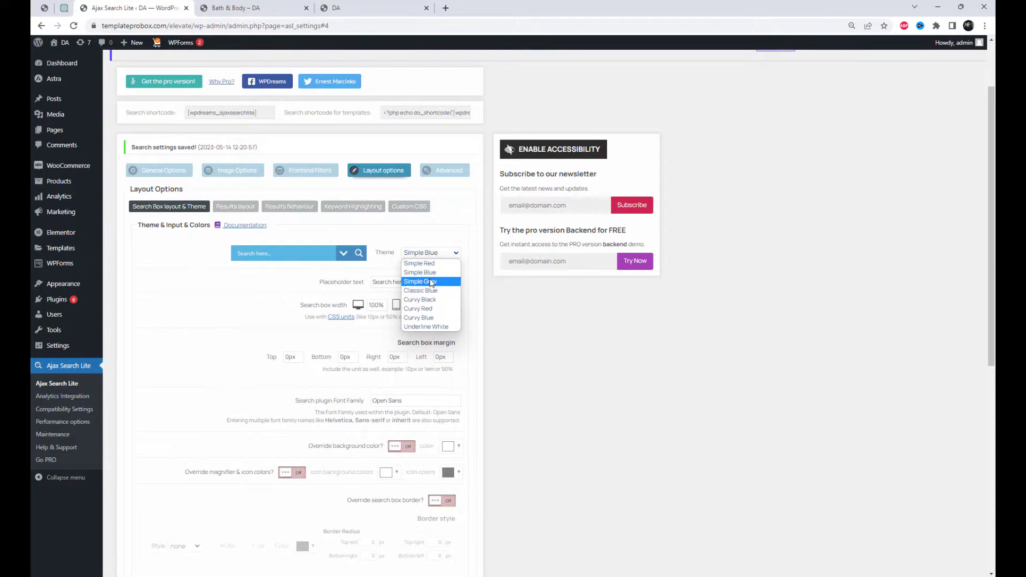
{"action": "left_click", "coordinate": [425, 272]}
{"action": "left_click", "coordinate": [432, 255]}
{"action": "left_click", "coordinate": [424, 292]}
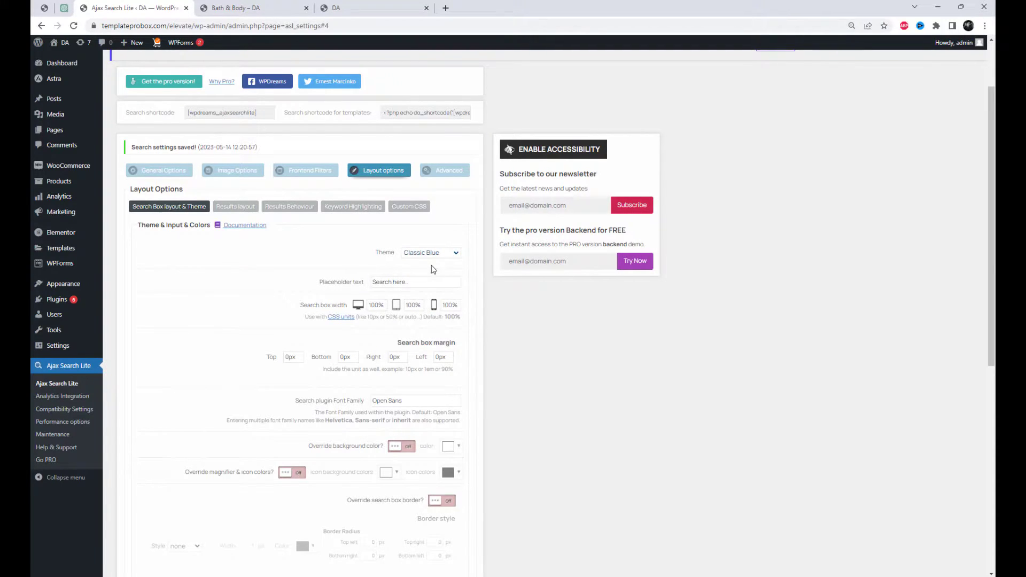
{"action": "left_click", "coordinate": [434, 255]}
{"action": "left_click", "coordinate": [438, 303]}
{"action": "left_click", "coordinate": [435, 255]}
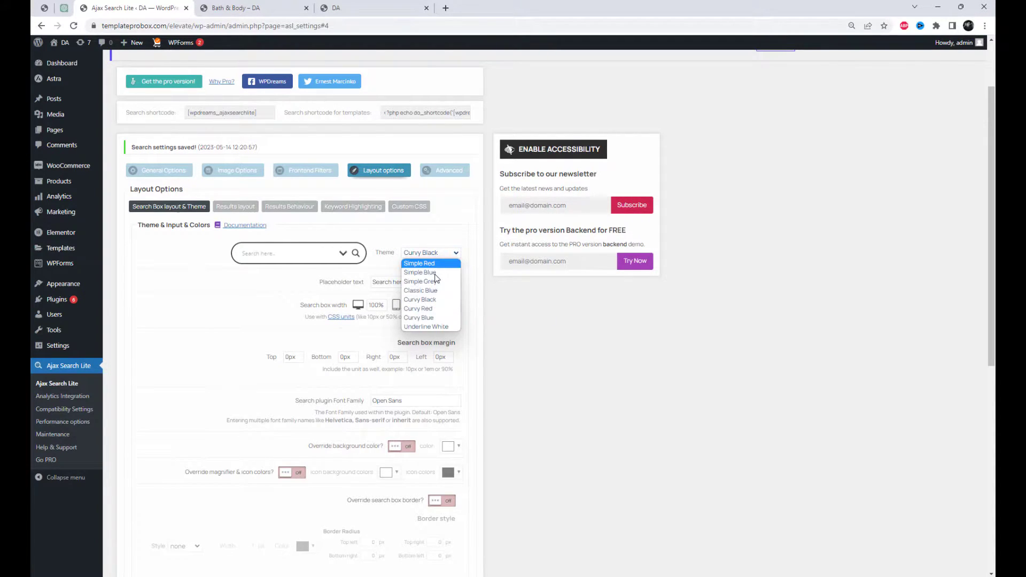
{"action": "left_click", "coordinate": [433, 310]}
{"action": "left_click", "coordinate": [433, 256]}
{"action": "left_click", "coordinate": [425, 272]}
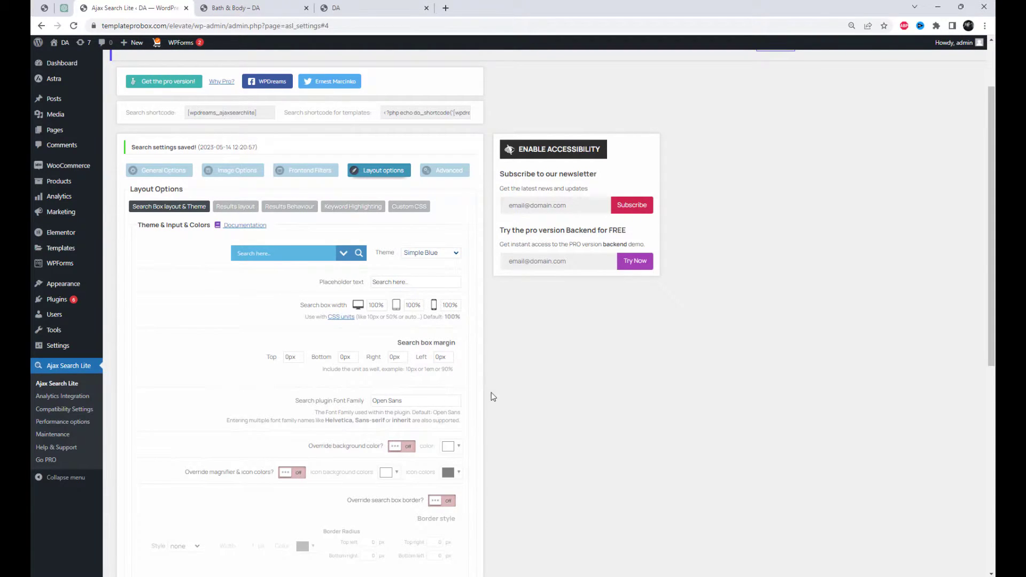
{"action": "scroll", "coordinate": [491, 392], "scroll_direction": "down", "scroll_amount": 1}
Step: Set the placeholder text to 'Search Products' and apply the Simple Grey theme
{"action": "left_click", "coordinate": [433, 320]}
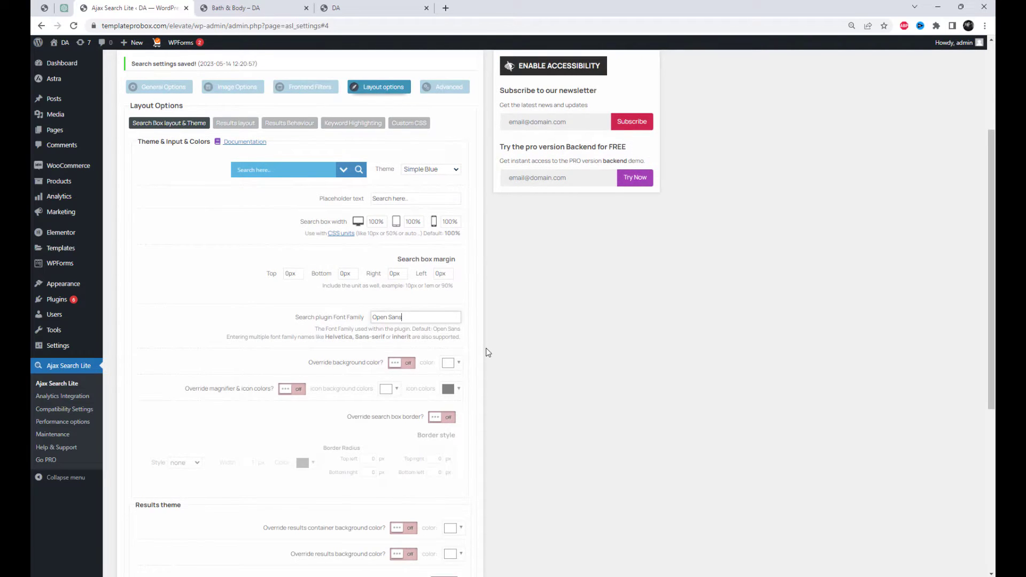
{"action": "scroll", "coordinate": [487, 351], "scroll_direction": "down", "scroll_amount": 1}
{"action": "scroll", "coordinate": [486, 351], "scroll_direction": "down", "scroll_amount": 3}
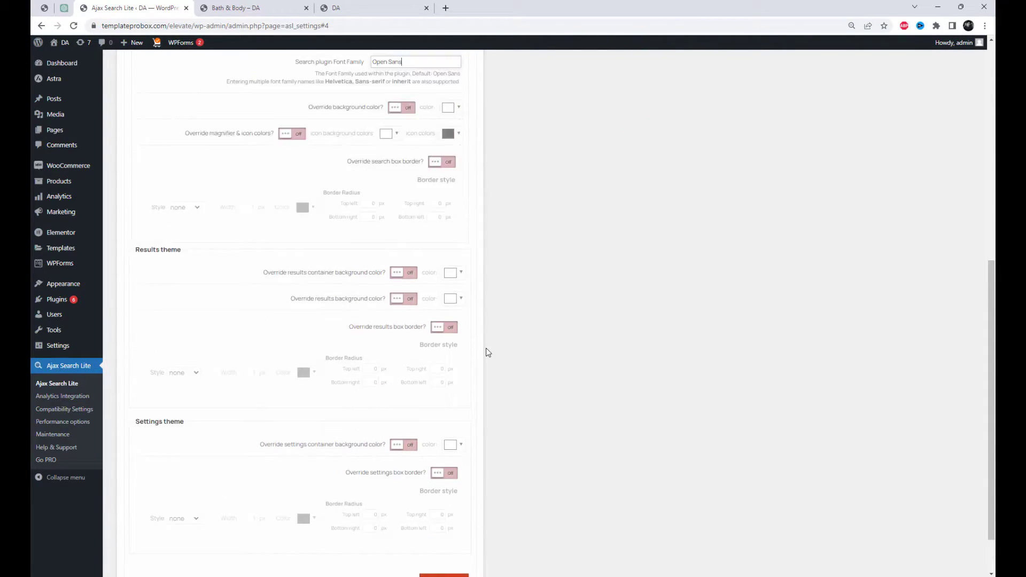
{"action": "scroll", "coordinate": [486, 351], "scroll_direction": "up", "scroll_amount": 3}
{"action": "left_click", "coordinate": [419, 221]}
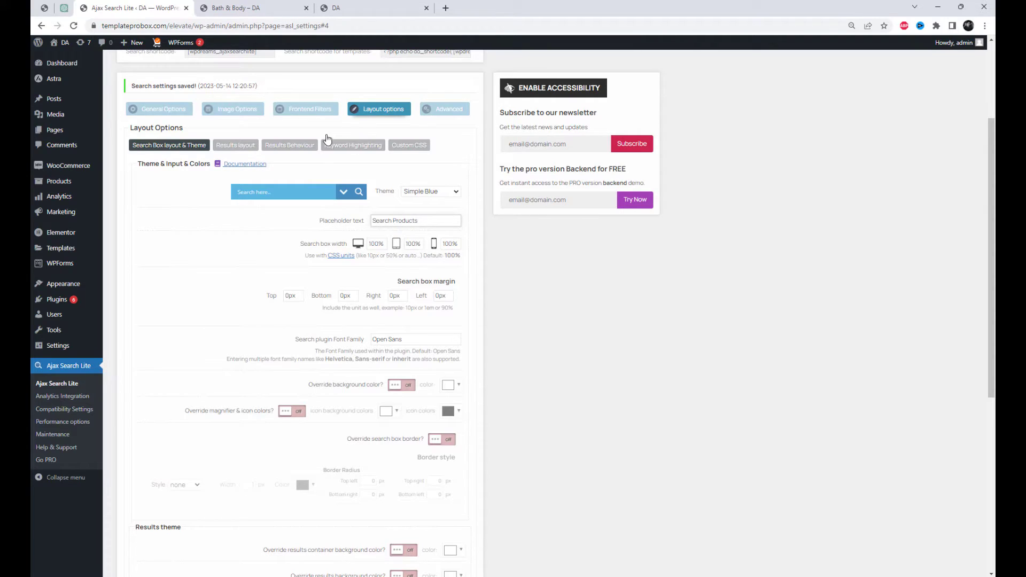
{"action": "left_click", "coordinate": [448, 193]}
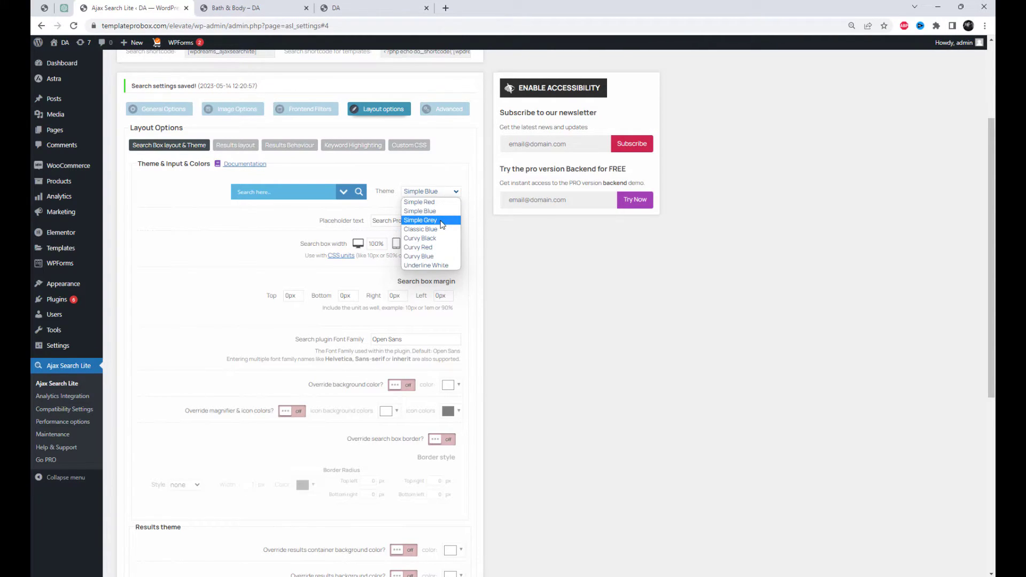
{"action": "left_click", "coordinate": [440, 221]}
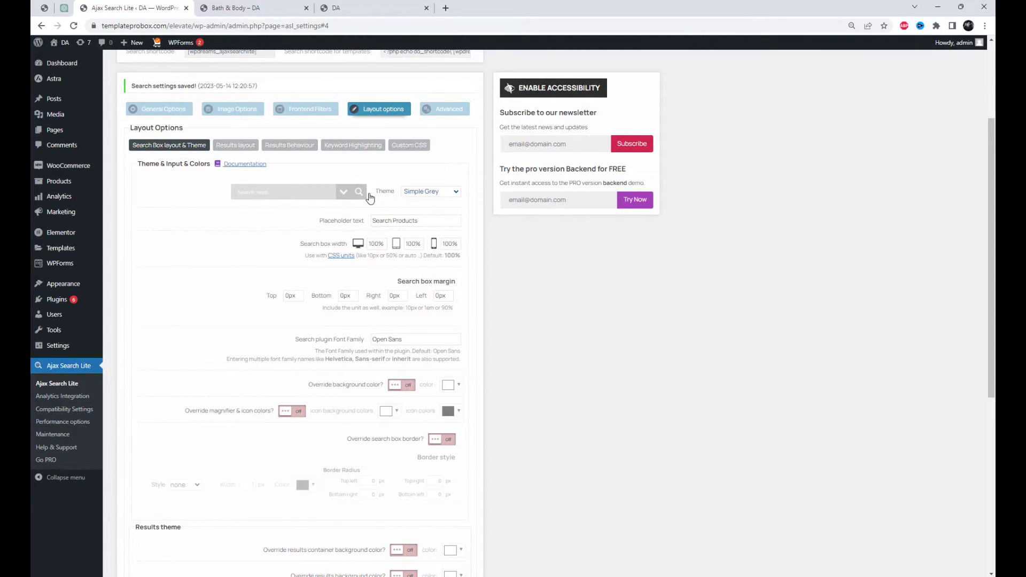
{"action": "left_click", "coordinate": [236, 146]}
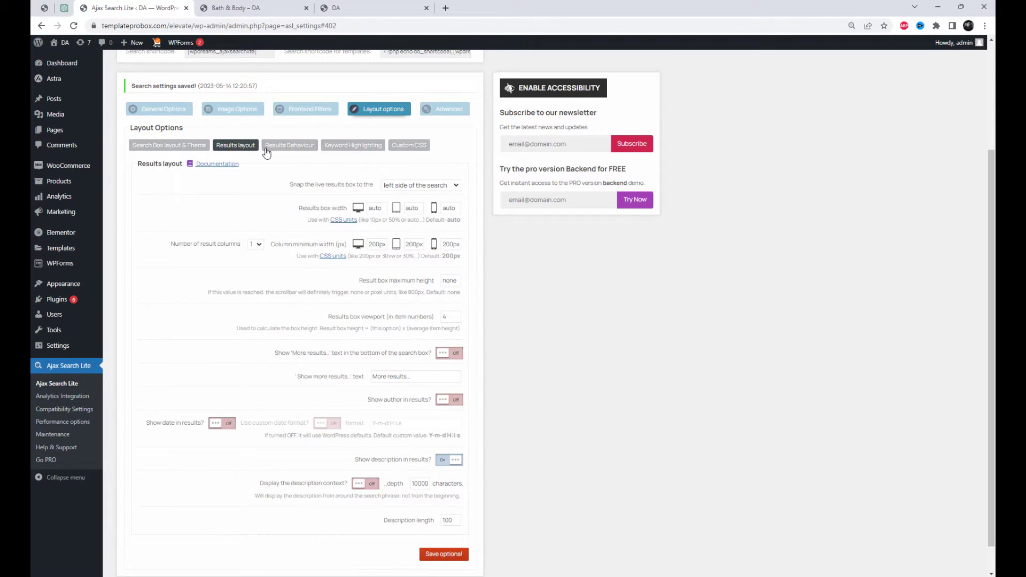
Step: Review Keyword Highlighting and Custom CSS, save the layout options, and select the search shortcode
{"action": "left_click", "coordinate": [288, 145]}
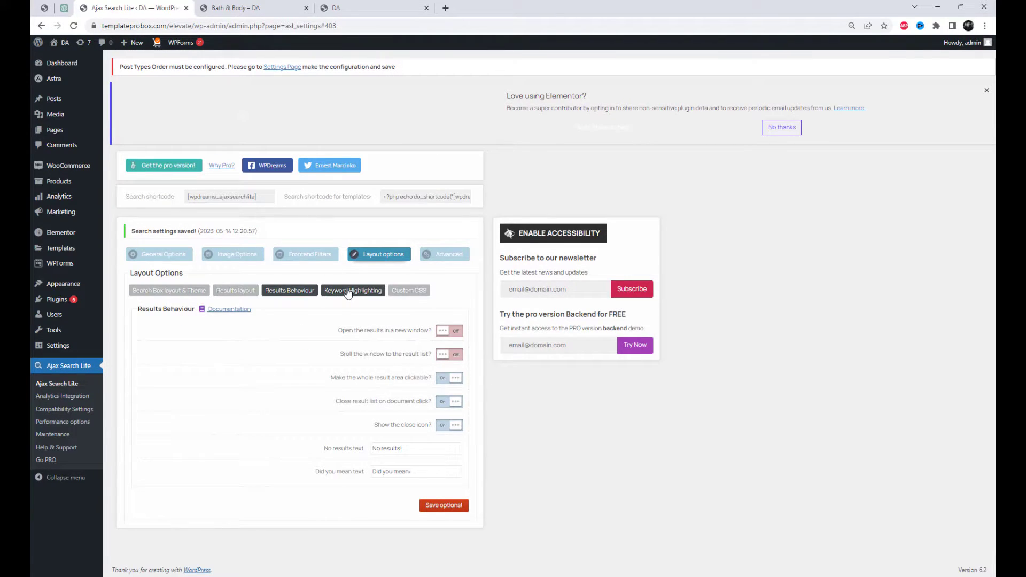
{"action": "left_click", "coordinate": [352, 290]}
{"action": "left_click", "coordinate": [409, 291]}
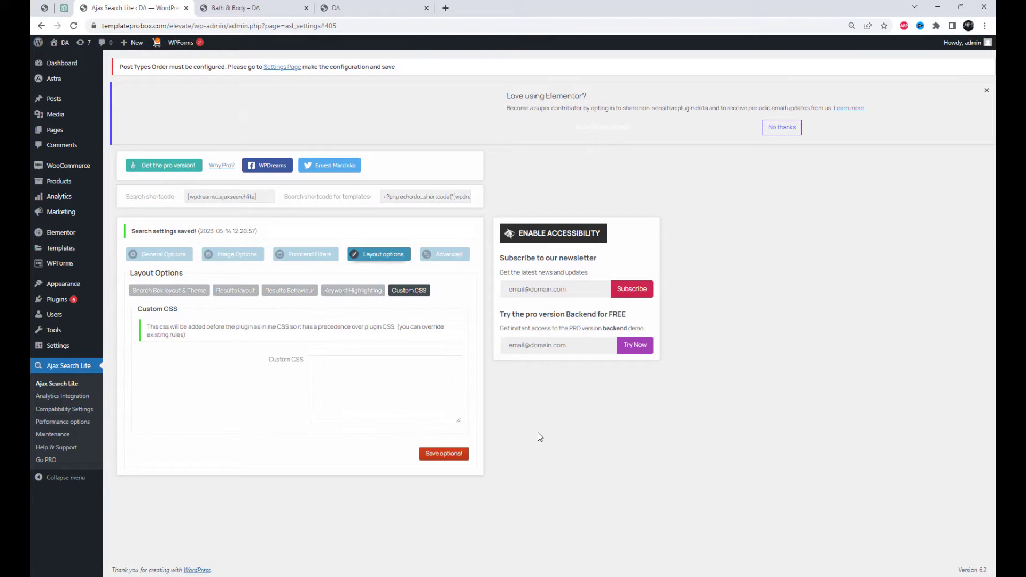
{"action": "left_click", "coordinate": [438, 452]}
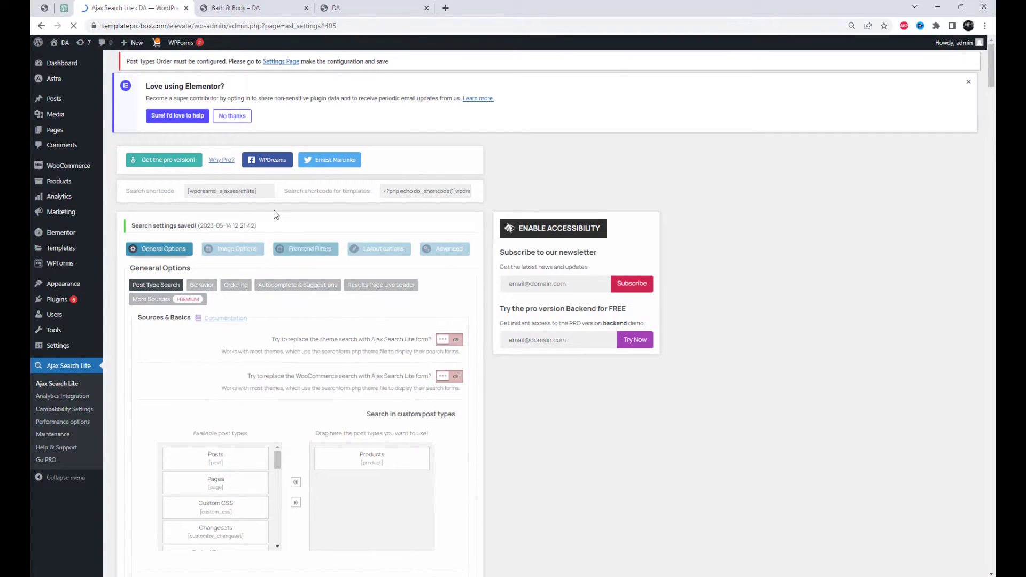
{"action": "left_click", "coordinate": [262, 196]}
{"action": "double_click", "coordinate": [262, 196]}
{"action": "key", "text": "ctrl+c"}
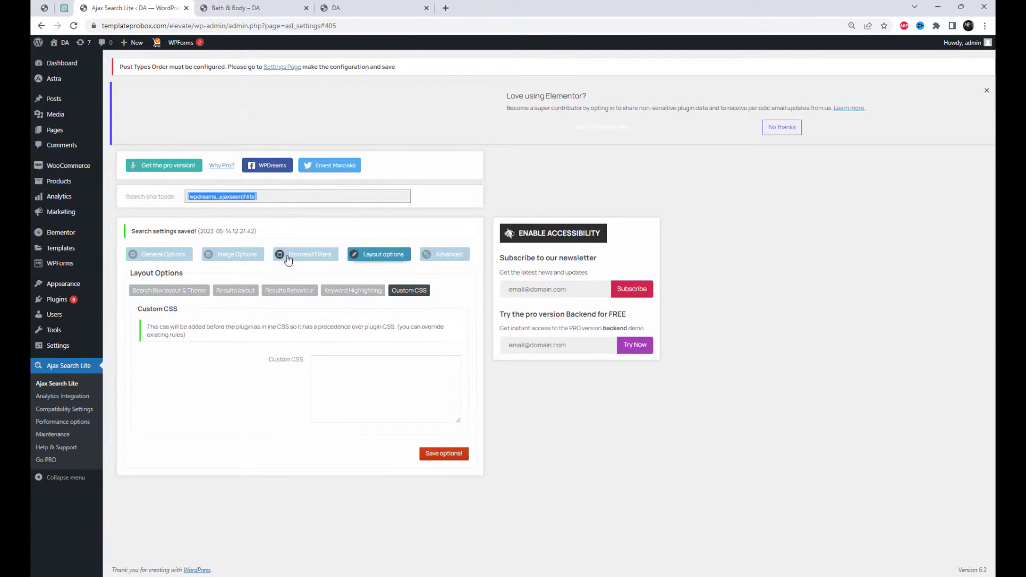
Step: Open the Appearance > Widgets page in a new tab
{"action": "mouse_move", "coordinate": [63, 284]}
{"action": "right_click", "coordinate": [144, 315]}
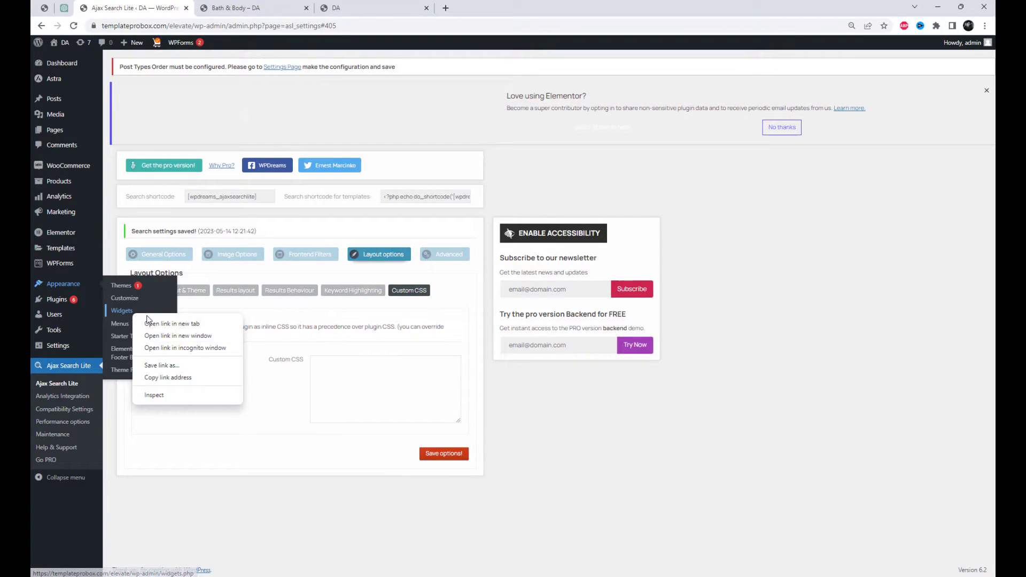
{"action": "left_click", "coordinate": [171, 324]}
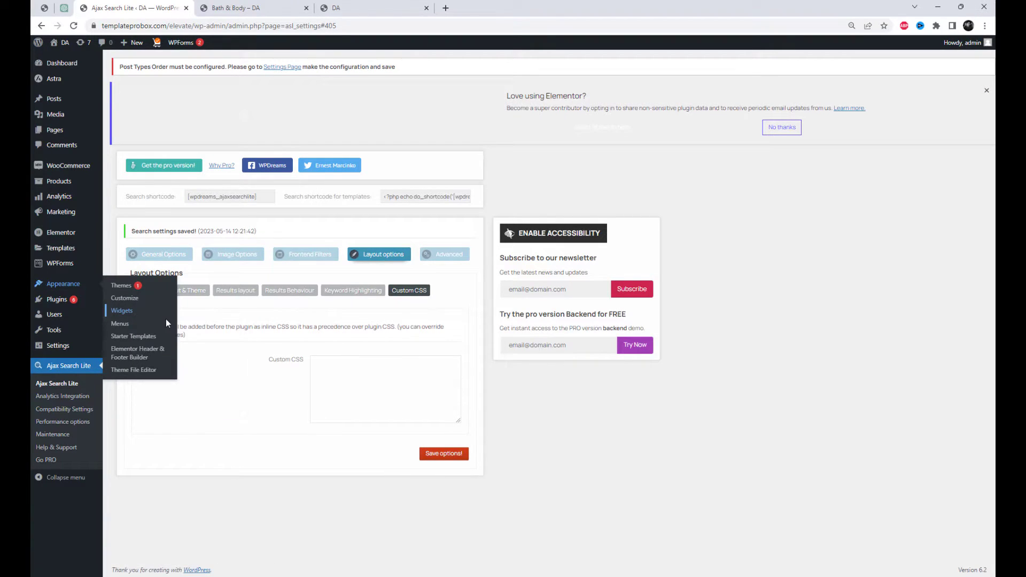
{"action": "left_click", "coordinate": [238, 8]}
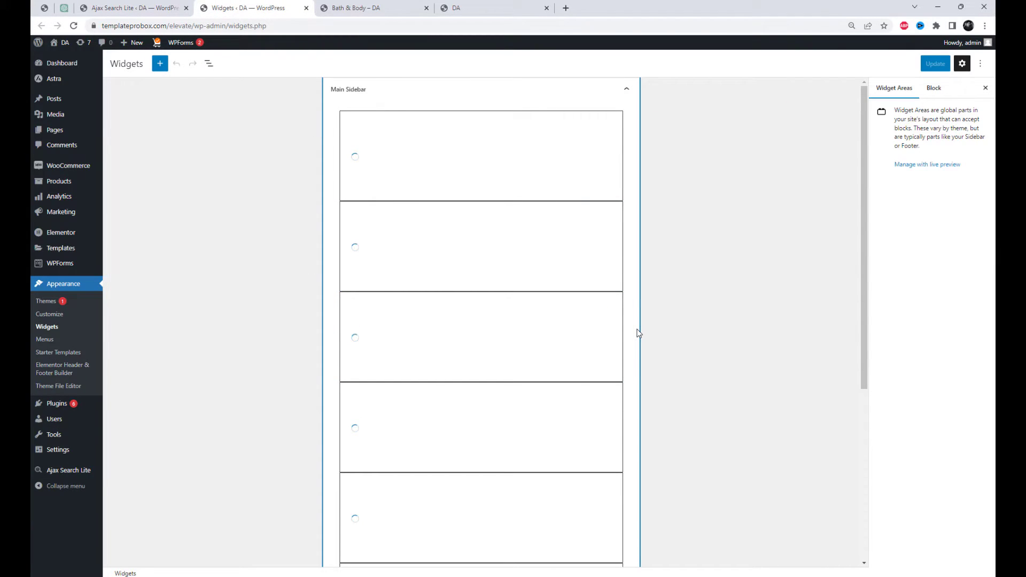
Step: Insert a Shortcode block with the pasted Ajax Search Lite shortcode into WooCommerce Sidebar and update
{"action": "left_click", "coordinate": [480, 481]}
{"action": "type", "text": "Shor"}
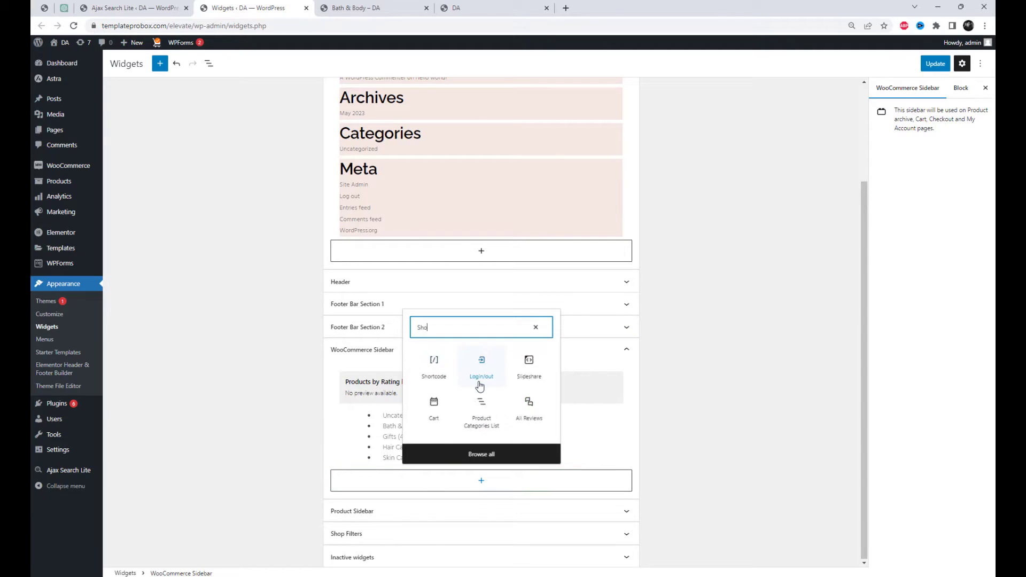
{"action": "left_click", "coordinate": [434, 415]}
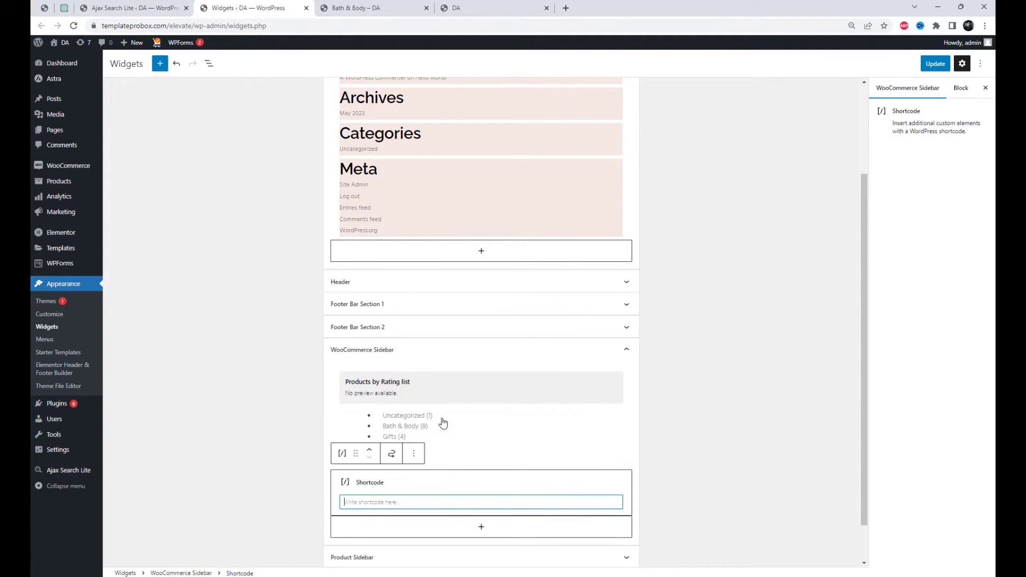
{"action": "key", "text": "ctrl+v"}
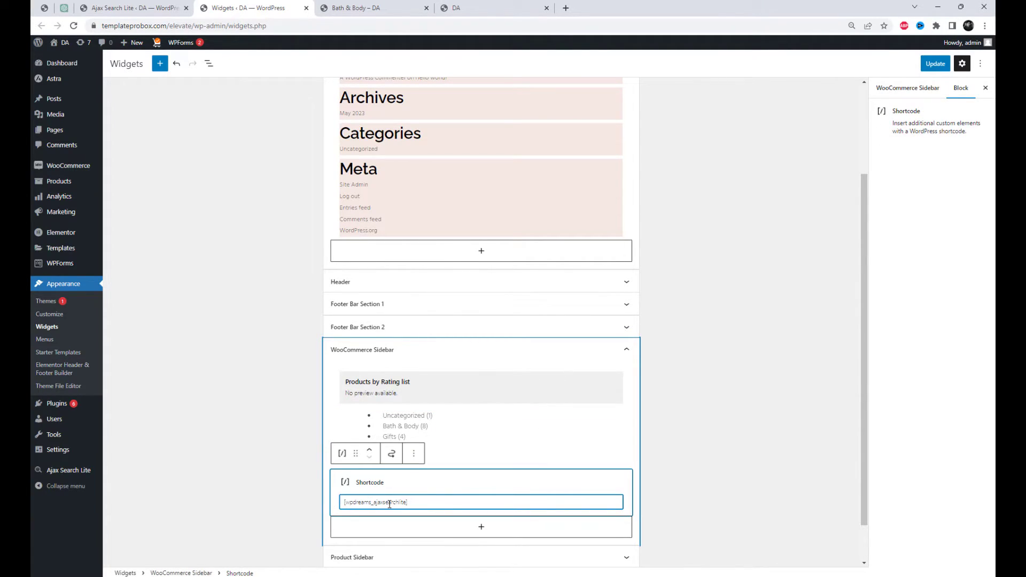
{"action": "left_click", "coordinate": [933, 64]}
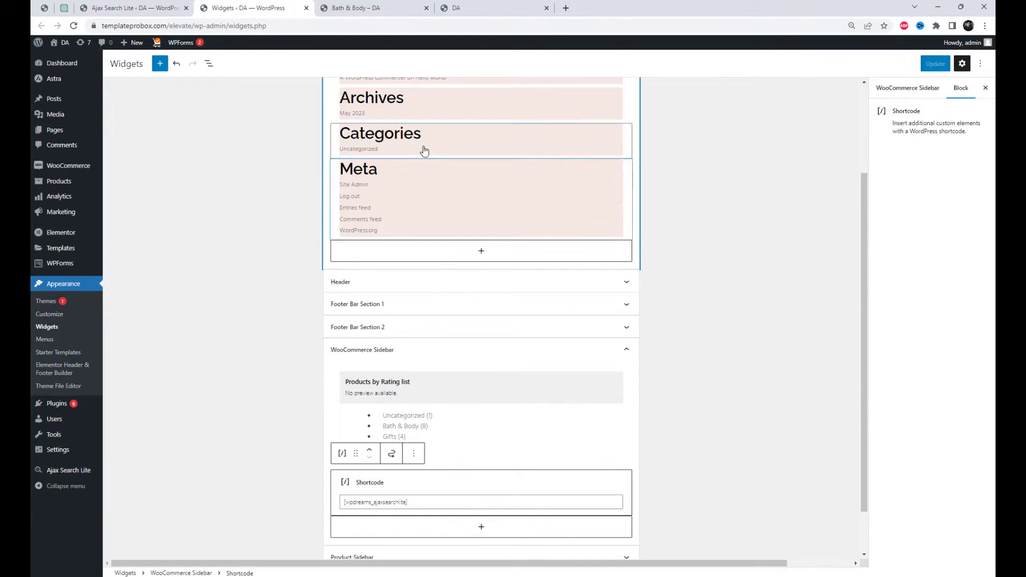
Step: Reload the Bath & Body page, test the sidebar live search, and open Sweet Cherry Brightening Peel
{"action": "left_click", "coordinate": [357, 7]}
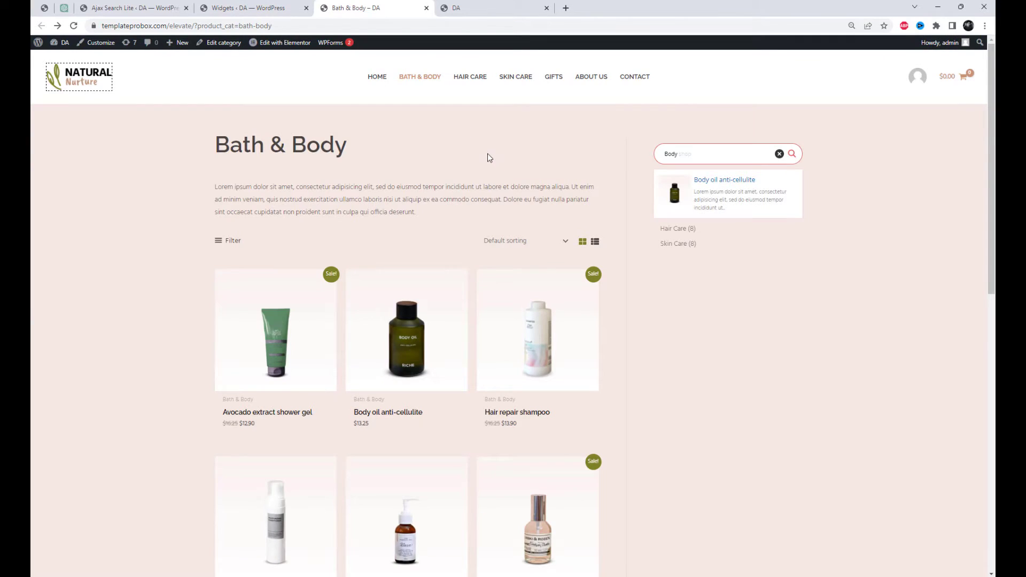
{"action": "right_click", "coordinate": [448, 150]}
{"action": "left_click", "coordinate": [485, 178]}
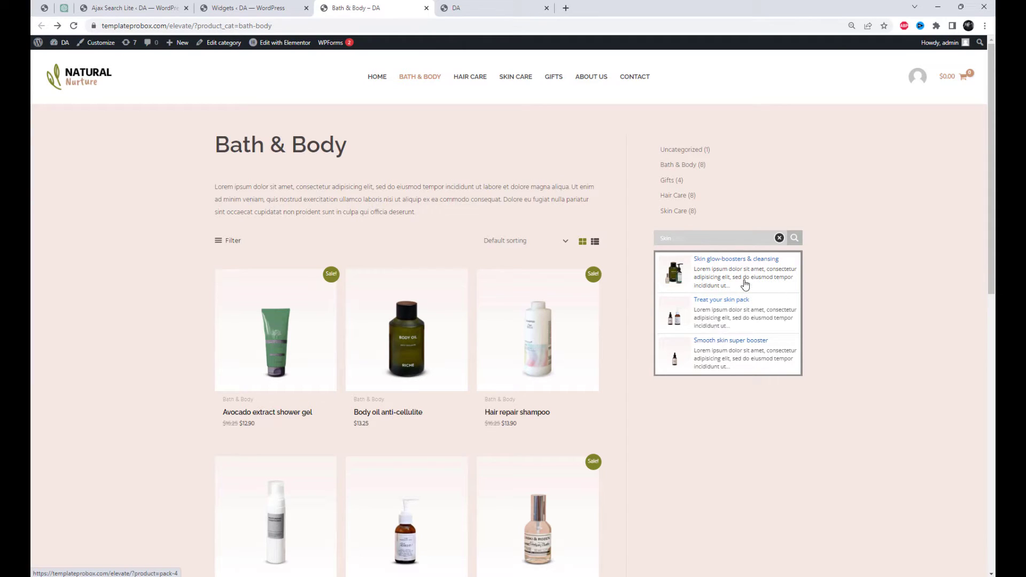
{"action": "double_click", "coordinate": [667, 237]}
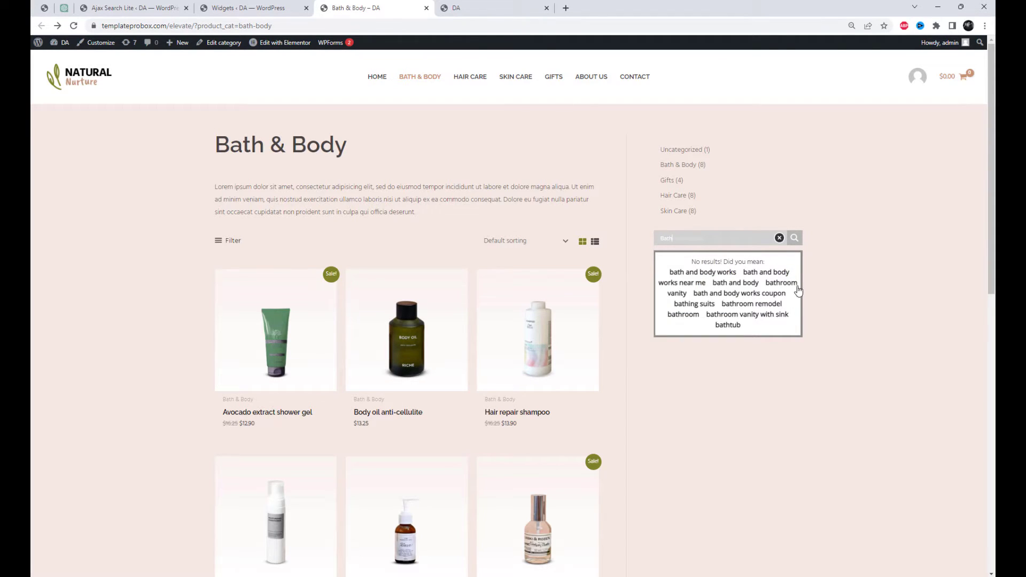
{"action": "key", "text": "BackSpace"}
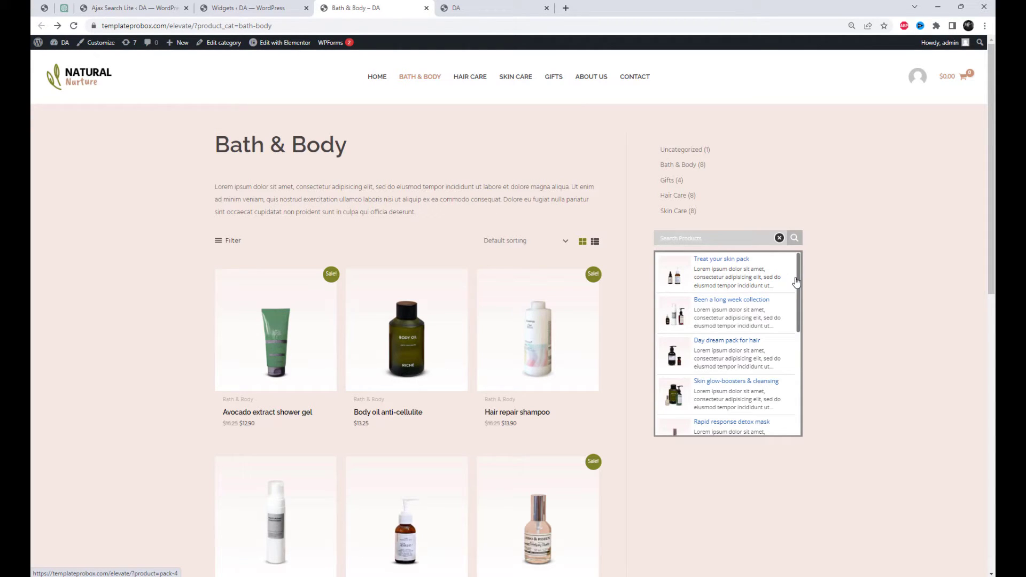
{"action": "scroll", "coordinate": [745, 327], "scroll_direction": "down", "scroll_amount": 5}
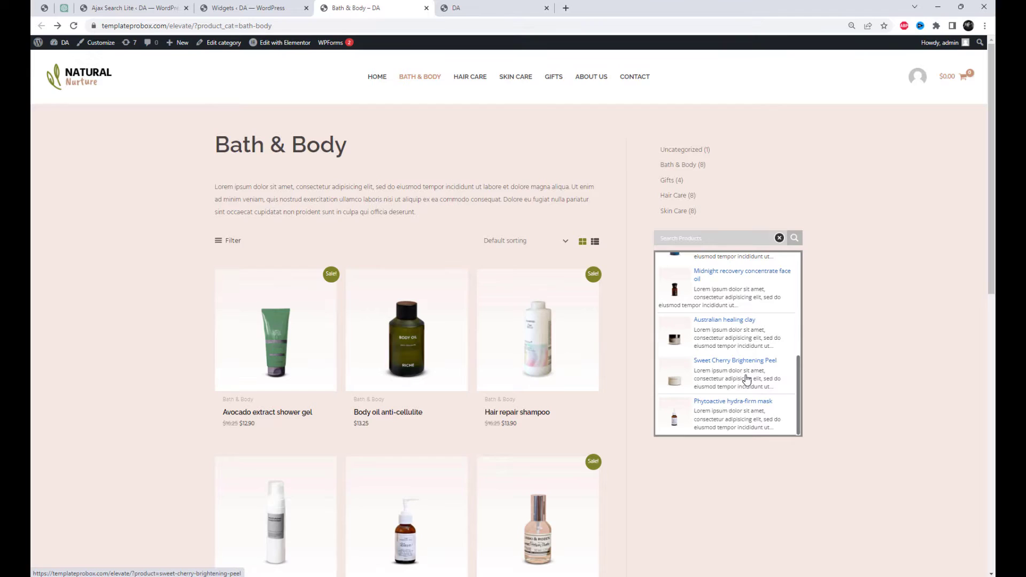
{"action": "scroll", "coordinate": [747, 379], "scroll_direction": "down", "scroll_amount": 1}
{"action": "left_click", "coordinate": [725, 280]}
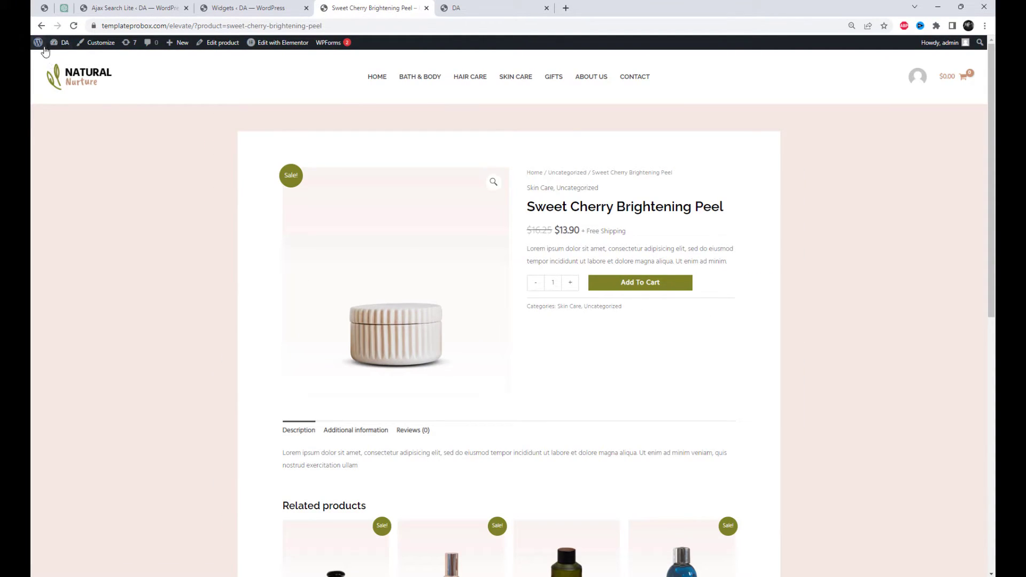
Step: Go back, open the homepage from the logo in a new tab, and launch Elementor for Home
{"action": "left_click", "coordinate": [41, 25]}
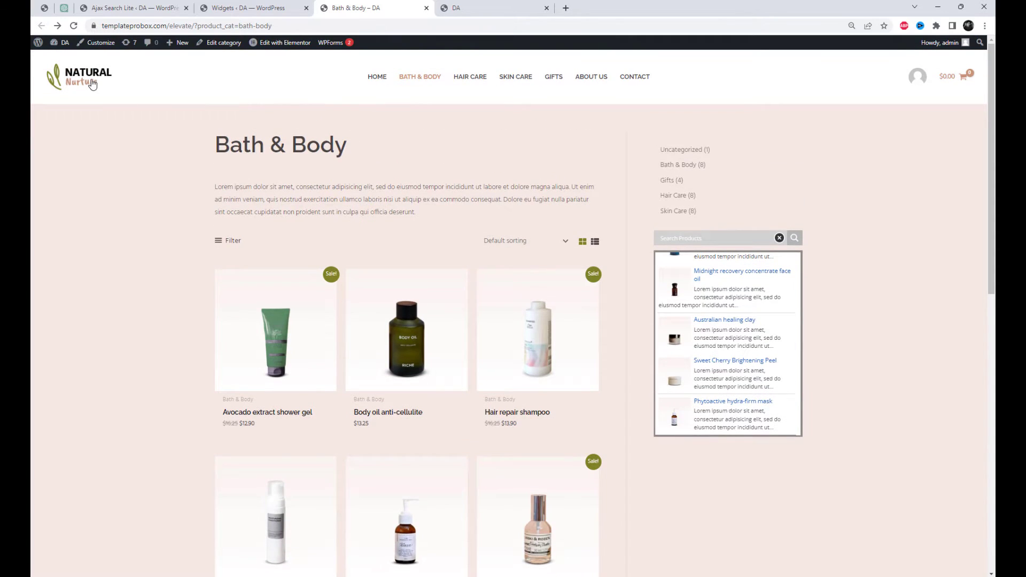
{"action": "right_click", "coordinate": [78, 77]}
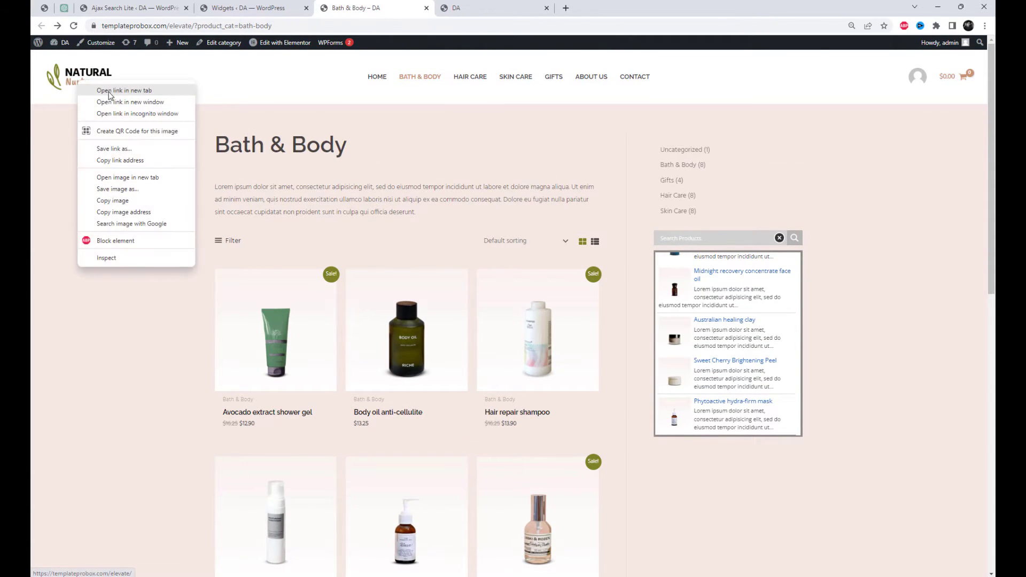
{"action": "left_click", "coordinate": [108, 88]}
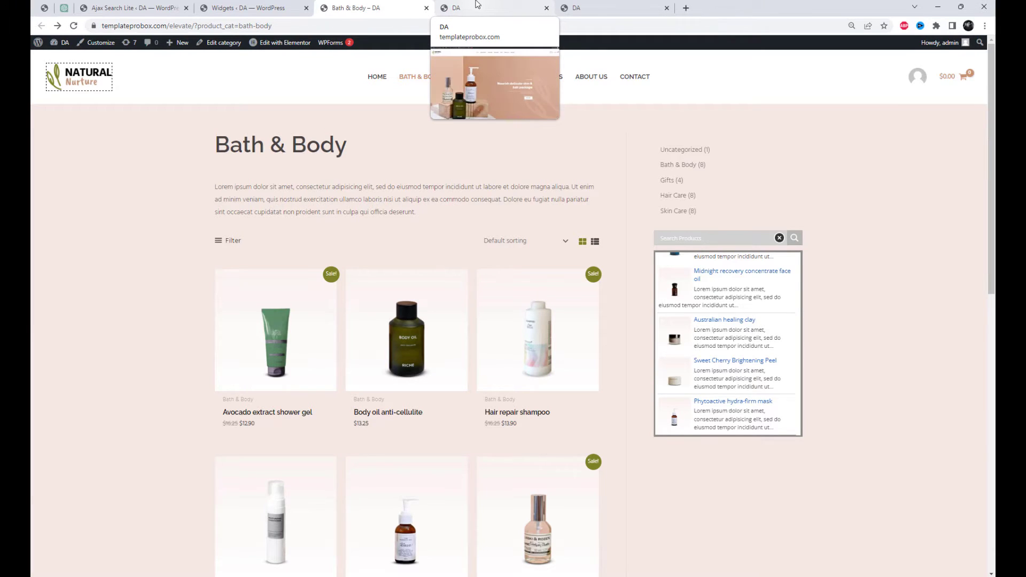
{"action": "left_click", "coordinate": [476, 7]}
{"action": "mouse_move", "coordinate": [273, 43]}
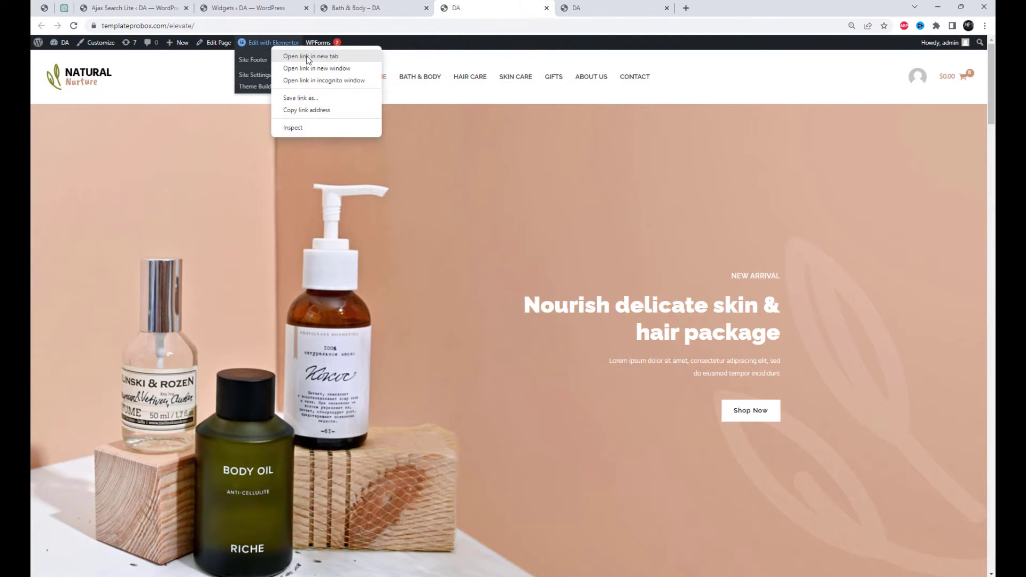
{"action": "middle_click", "coordinate": [515, 77]}
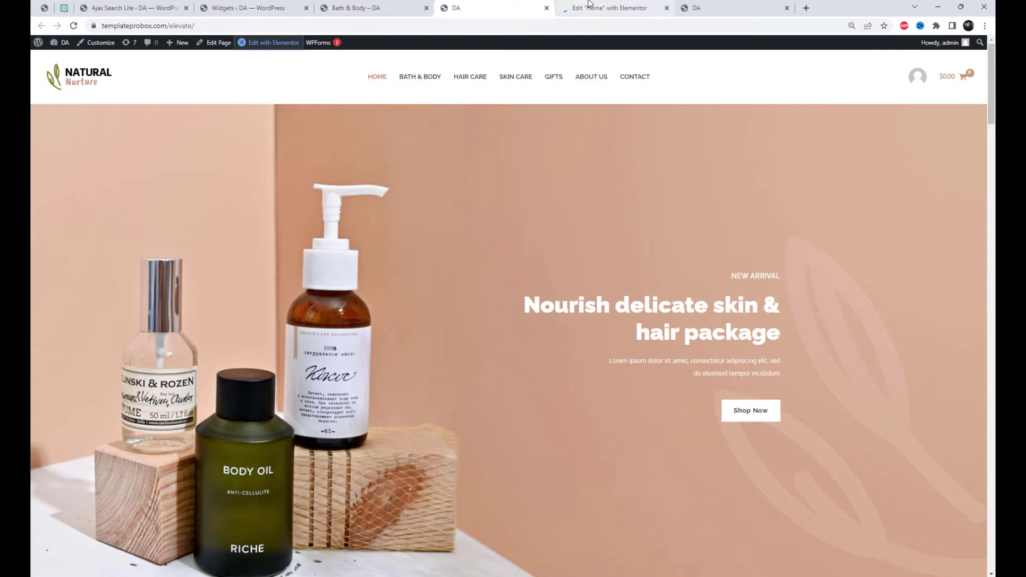